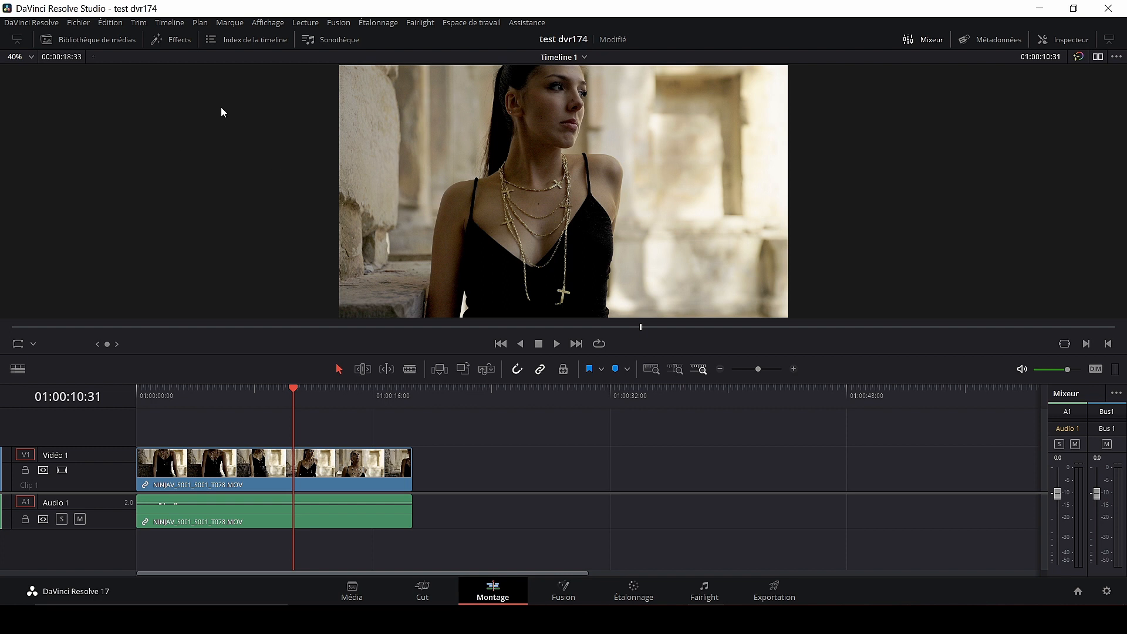
left_click(50, 27)
left_click(59, 79)
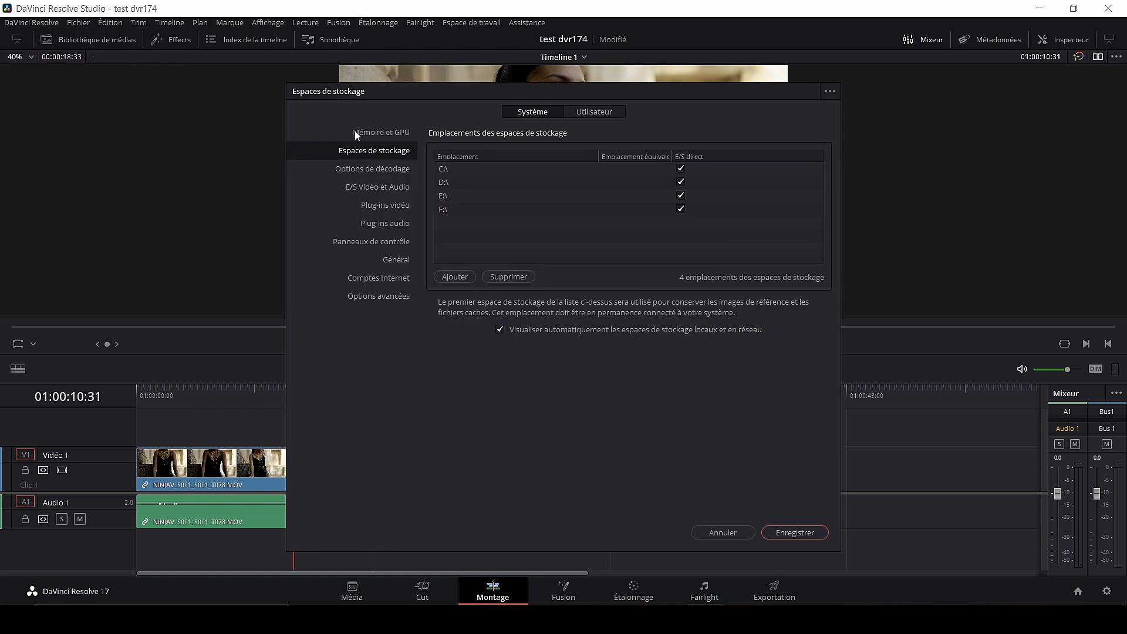
left_click(391, 280)
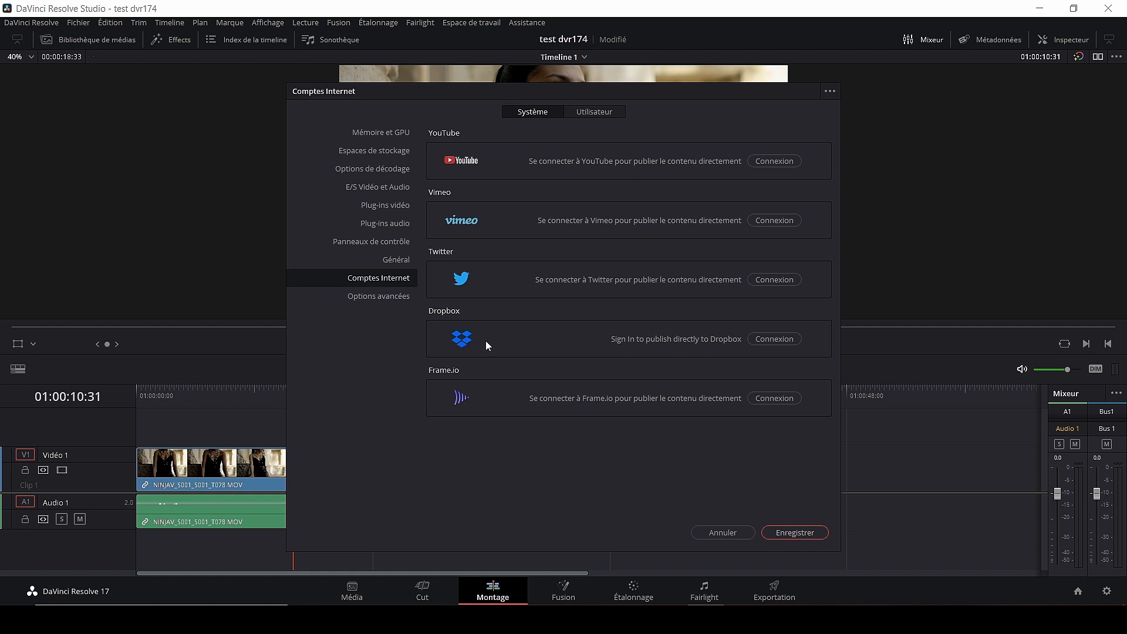
left_click(770, 339)
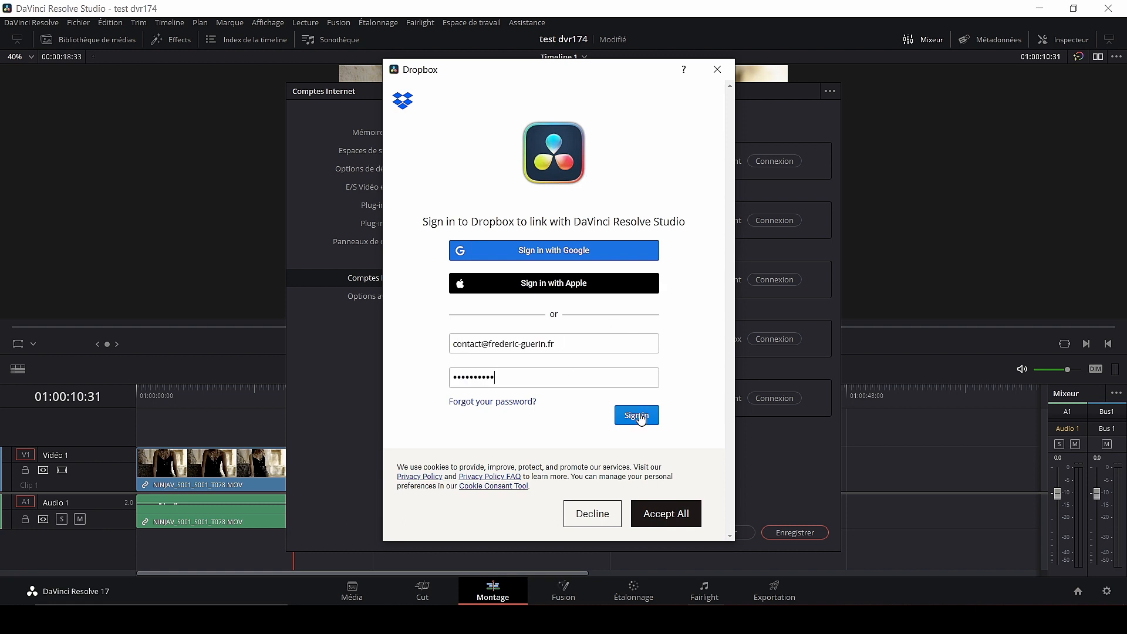
left_click(645, 416)
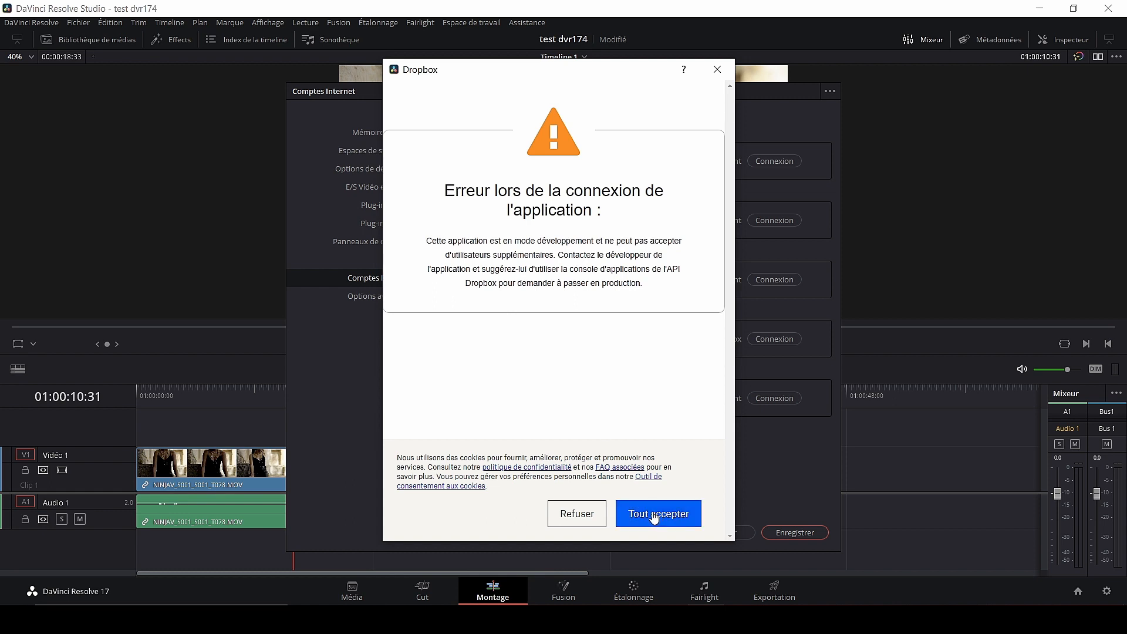
left_click(717, 69)
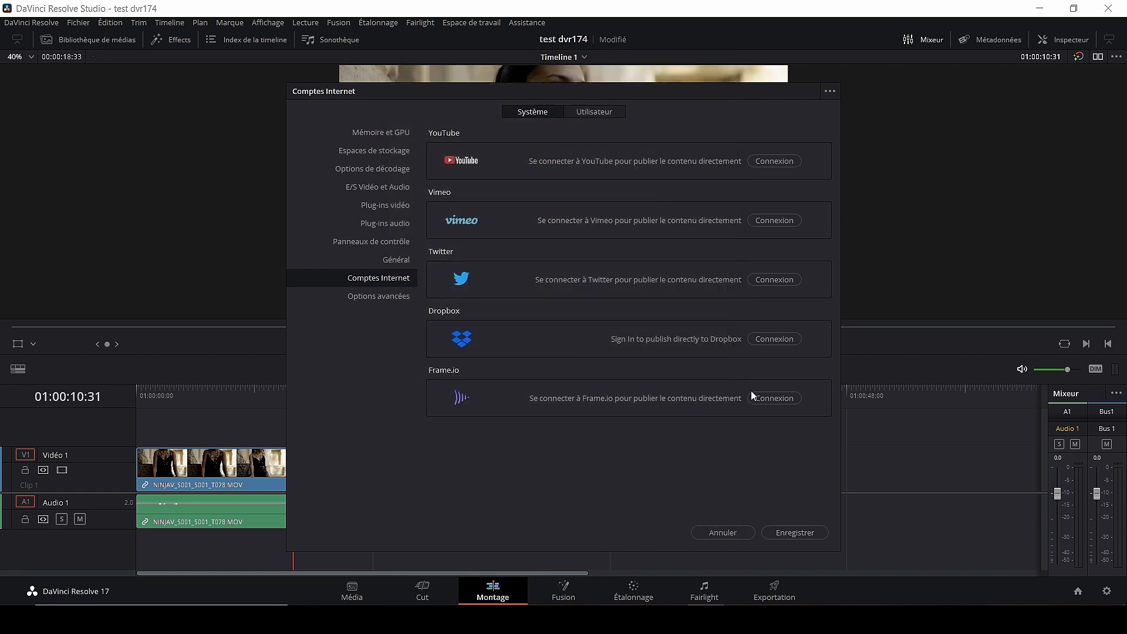
left_click(741, 534)
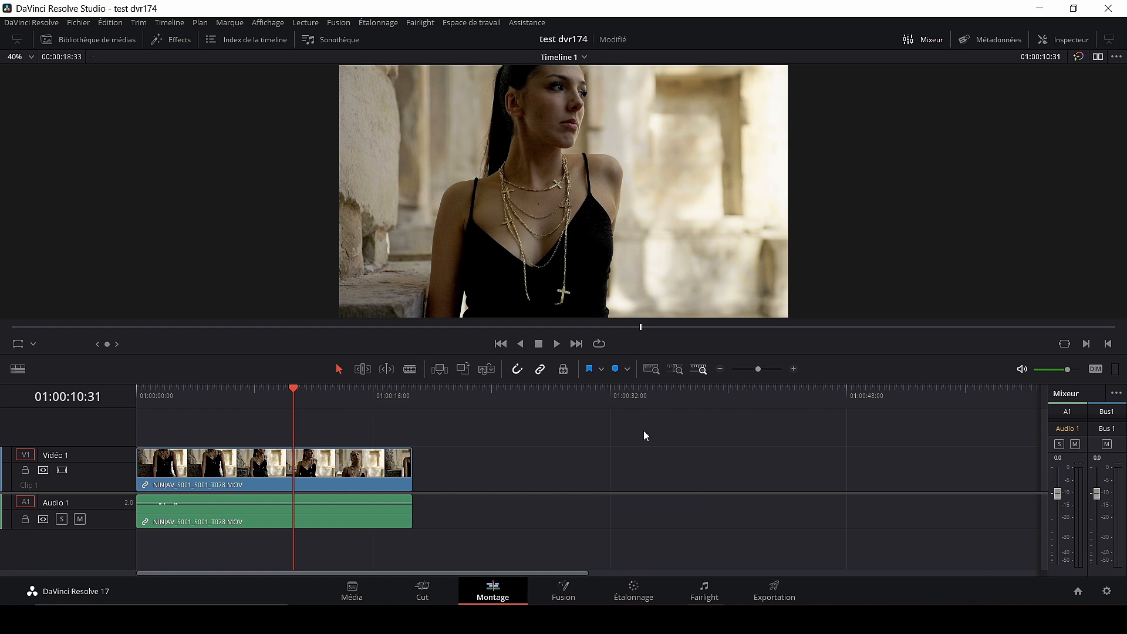
- On the export page, choose the Dropbox 1080p preset with Upload directly to Dropbox ticked
left_click(775, 589)
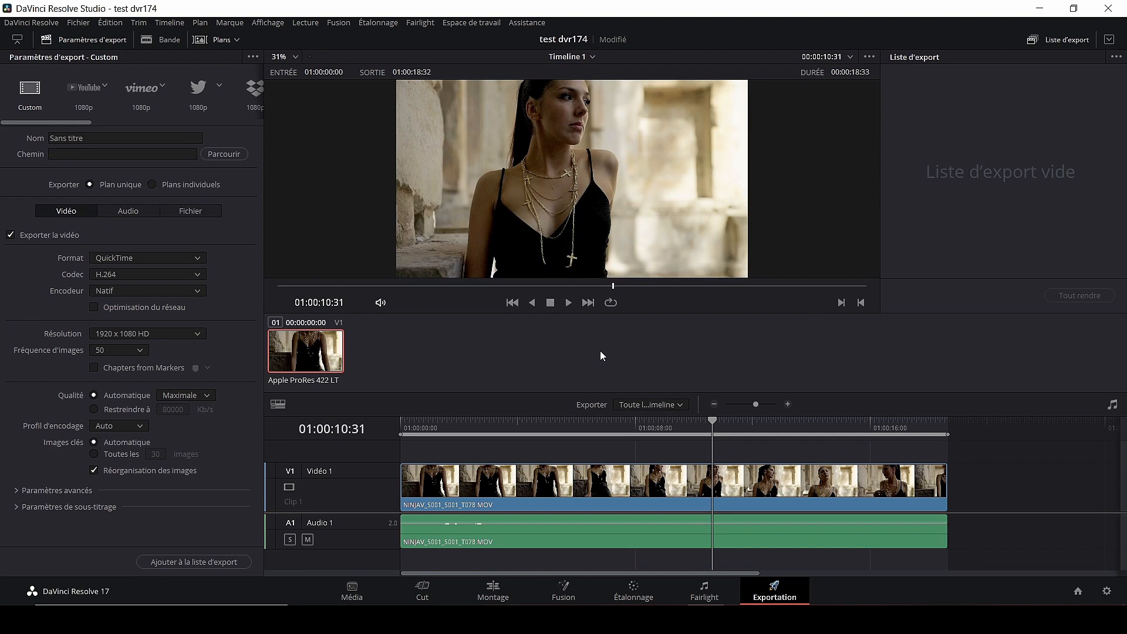
left_click_drag(75, 121, 114, 123)
left_click(146, 100)
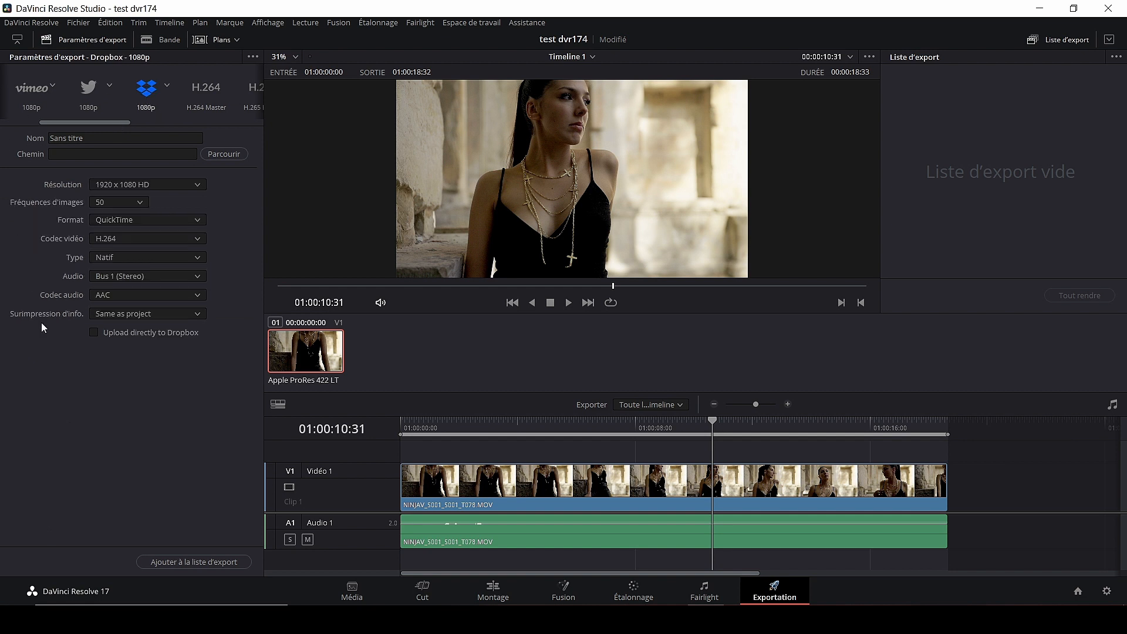
left_click(94, 332)
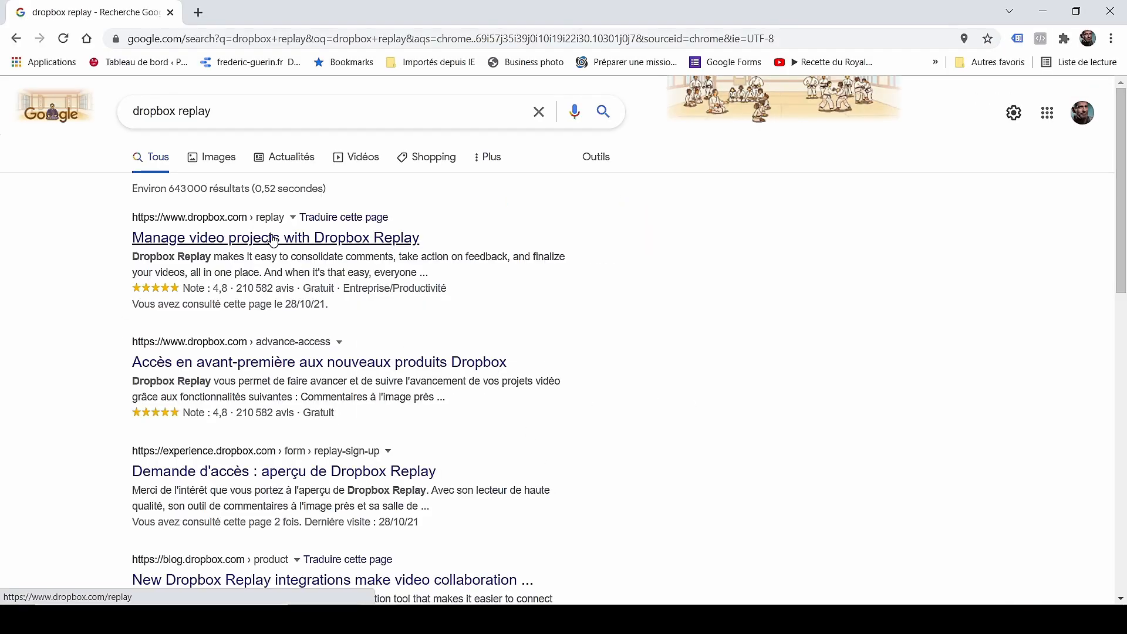
- Open Dropbox Replay from the search results and load the Replay Demo project video
left_click(274, 238)
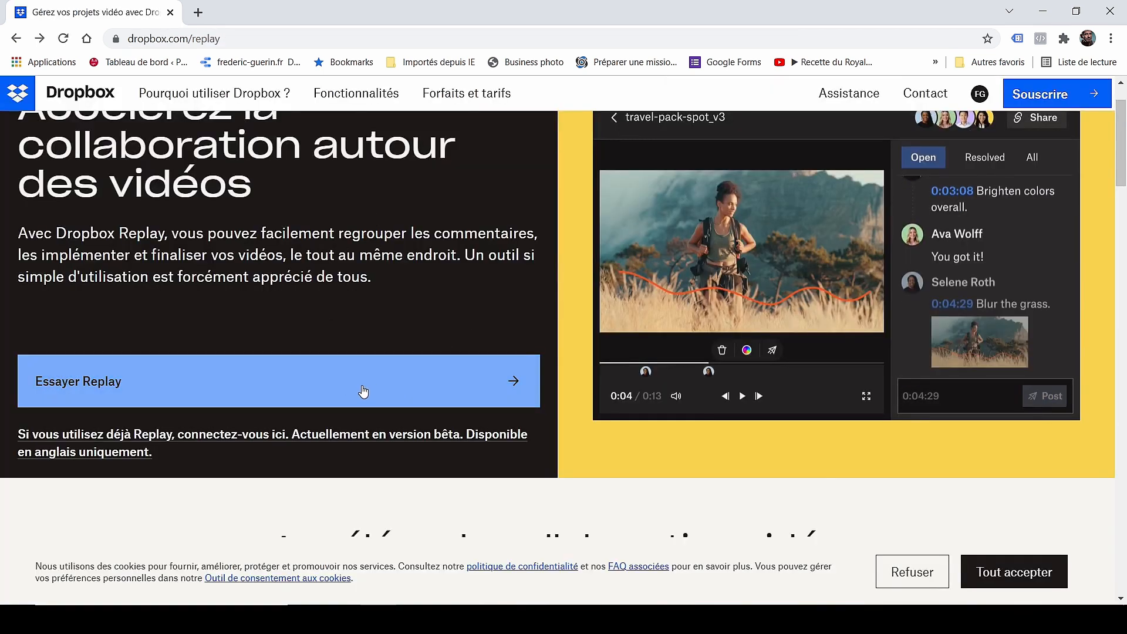
left_click(360, 390)
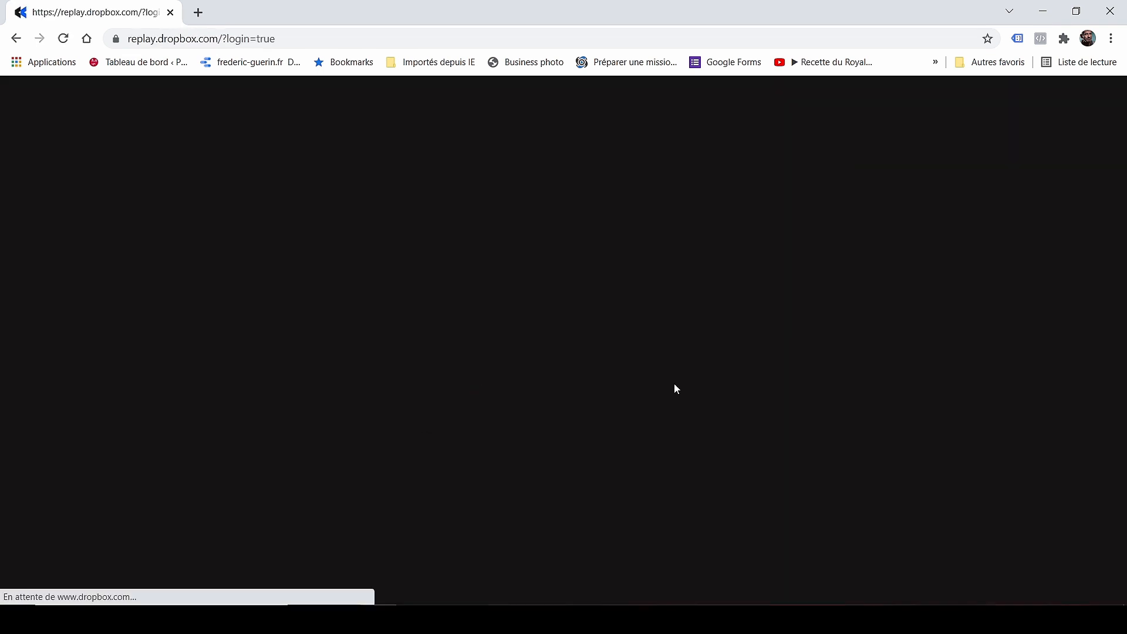
left_click(126, 314)
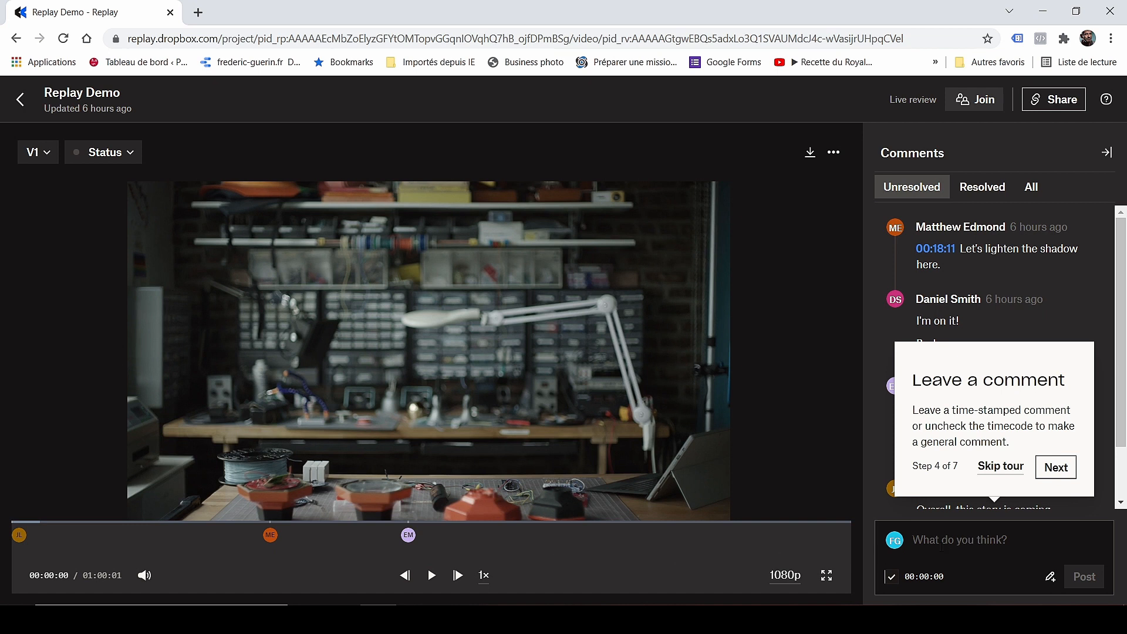
left_click(1056, 467)
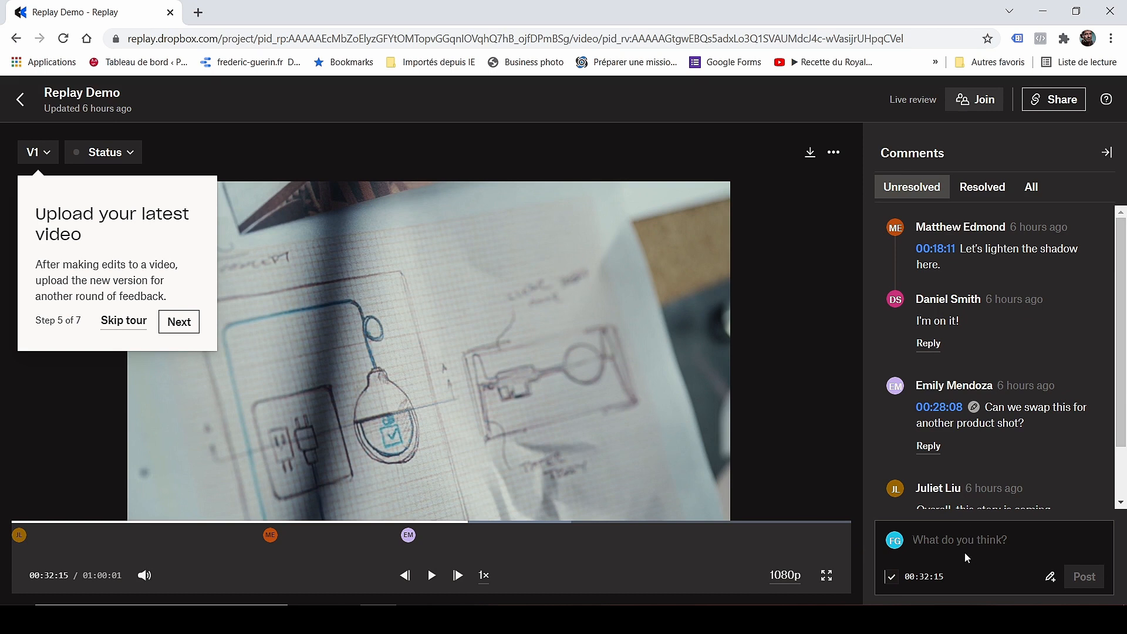
- Post the comment 'ajuster balance des blancs' at 00:32:15, then return to DaVinci Resolve
type("aj")
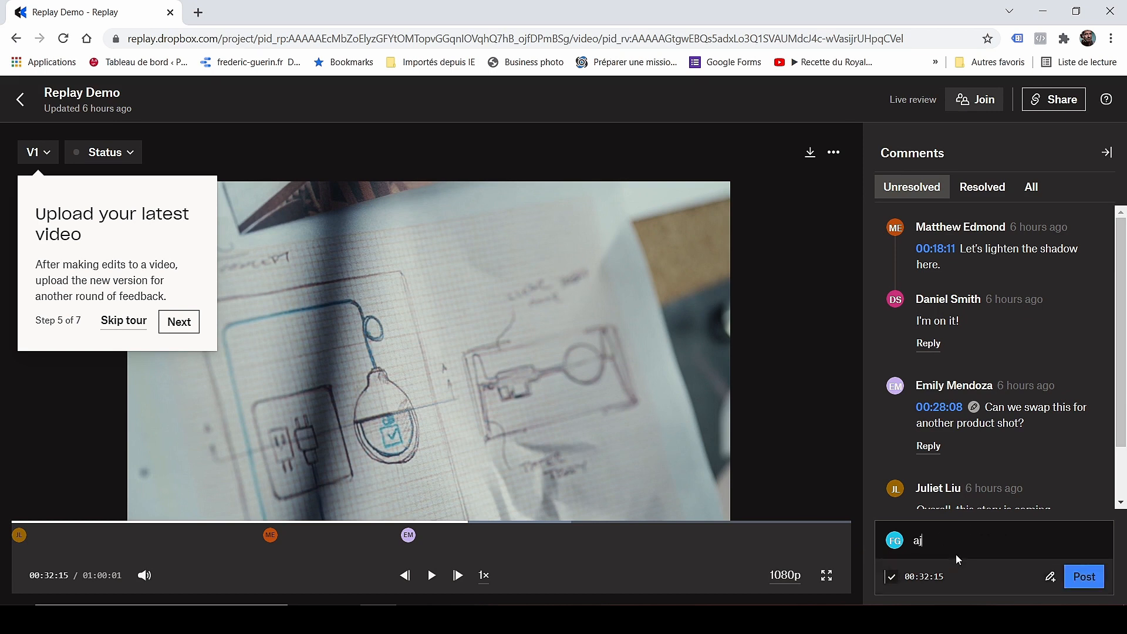
type("uster balance des blancs")
left_click(1084, 576)
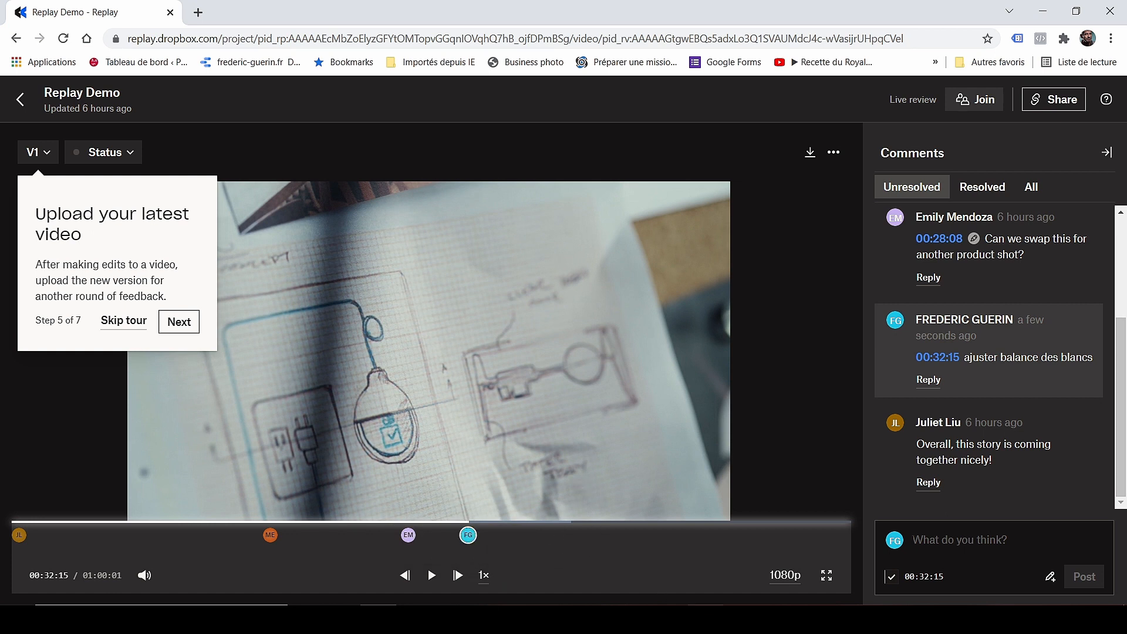
left_click(705, 620)
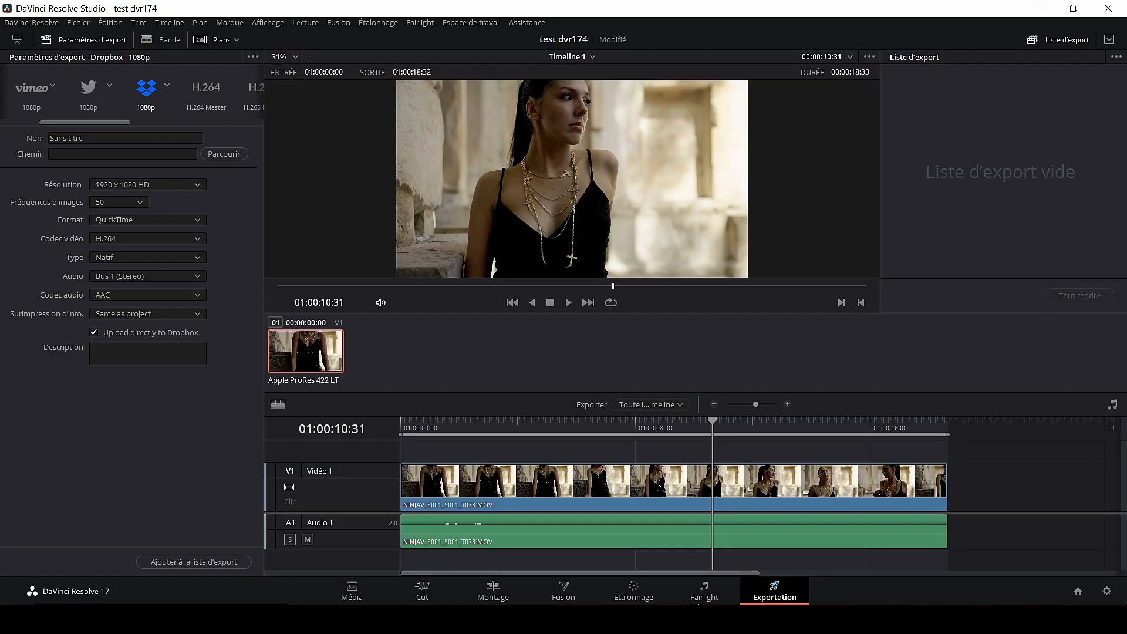
- Return to the Montage page and enlarge the timeline by shrinking the viewer
key("shift+4")
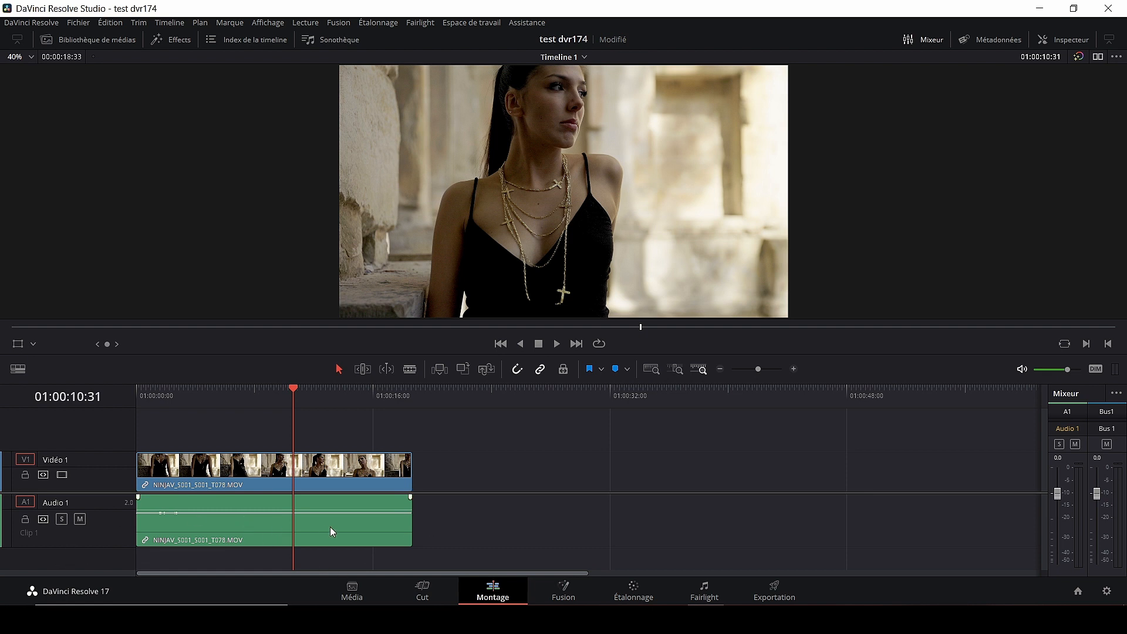
scroll(315, 528, "up", 10)
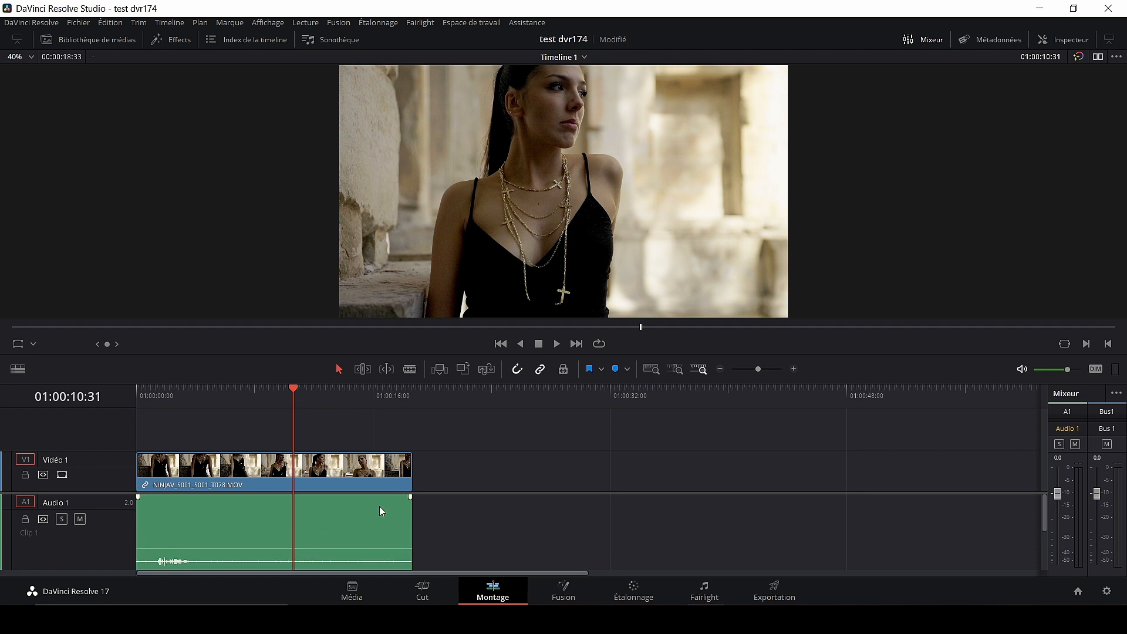
left_click_drag(295, 361, 294, 269)
- Set the selected clip's audio volume to about -0.21 dB and show the Inspector
left_click(212, 452)
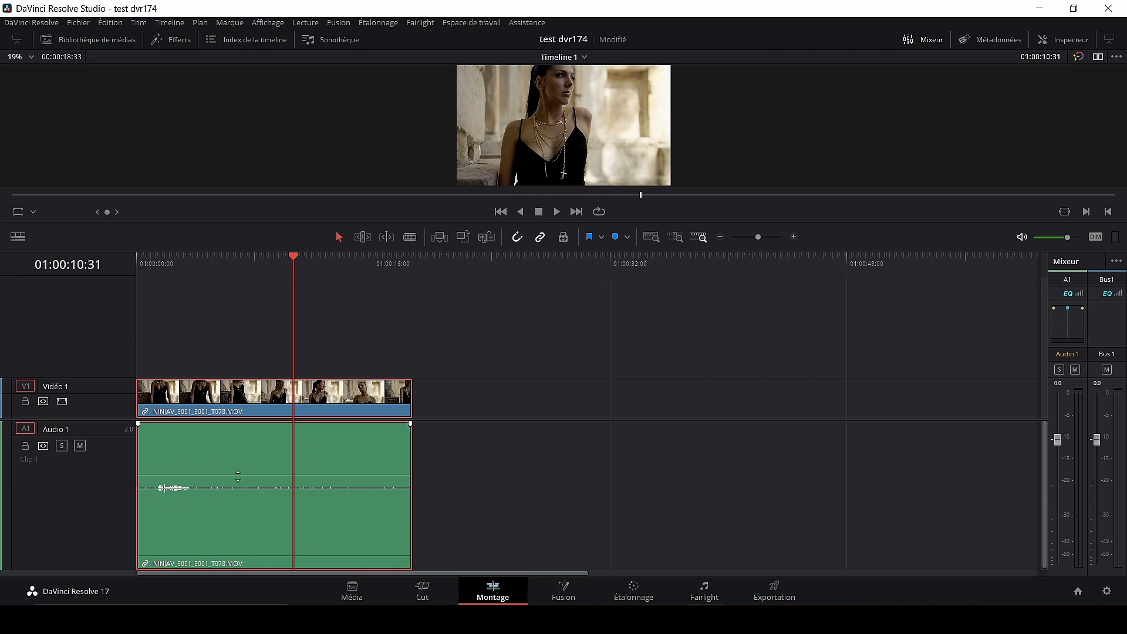
mouse_move(238, 476)
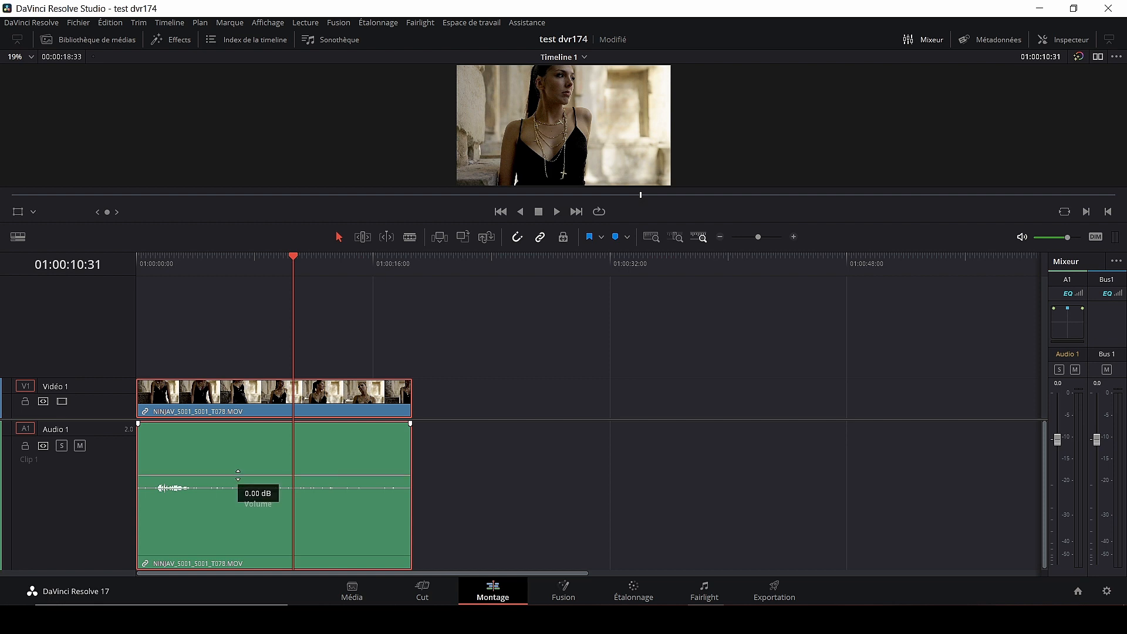
left_click_drag(238, 474, 235, 475)
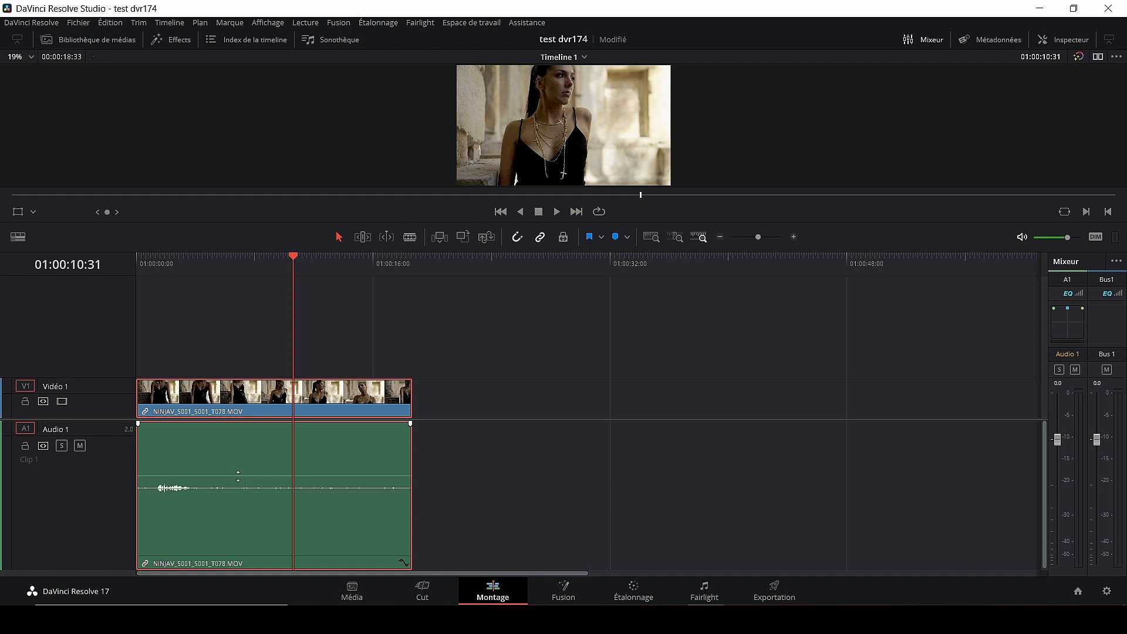
left_click_drag(238, 475, 238, 475)
left_click_drag(238, 475, 244, 467)
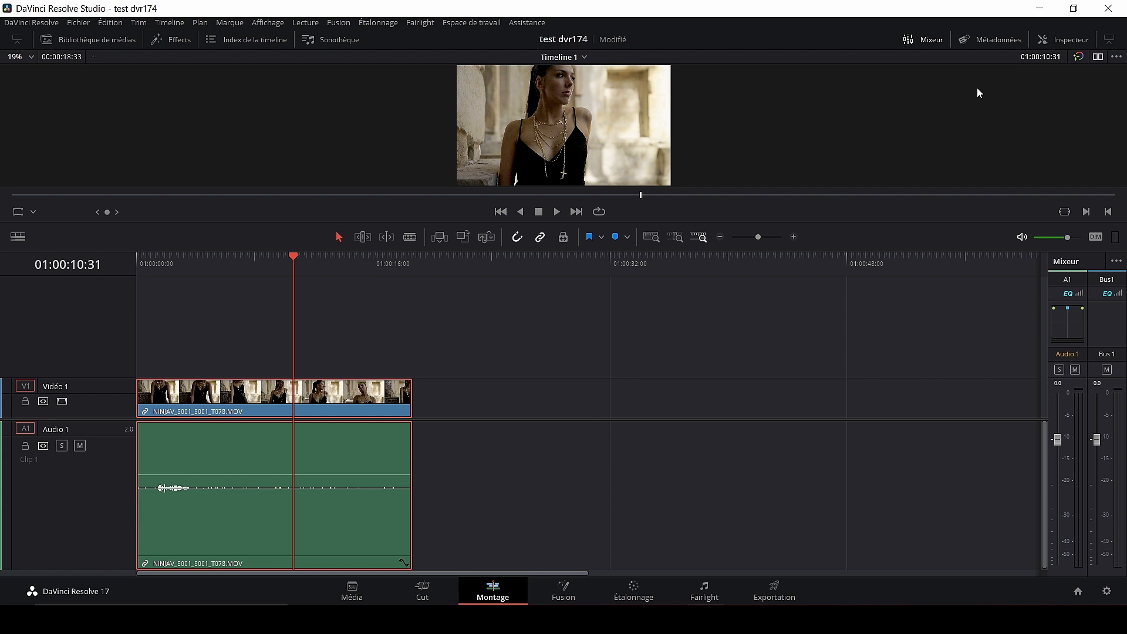
left_click(1049, 41)
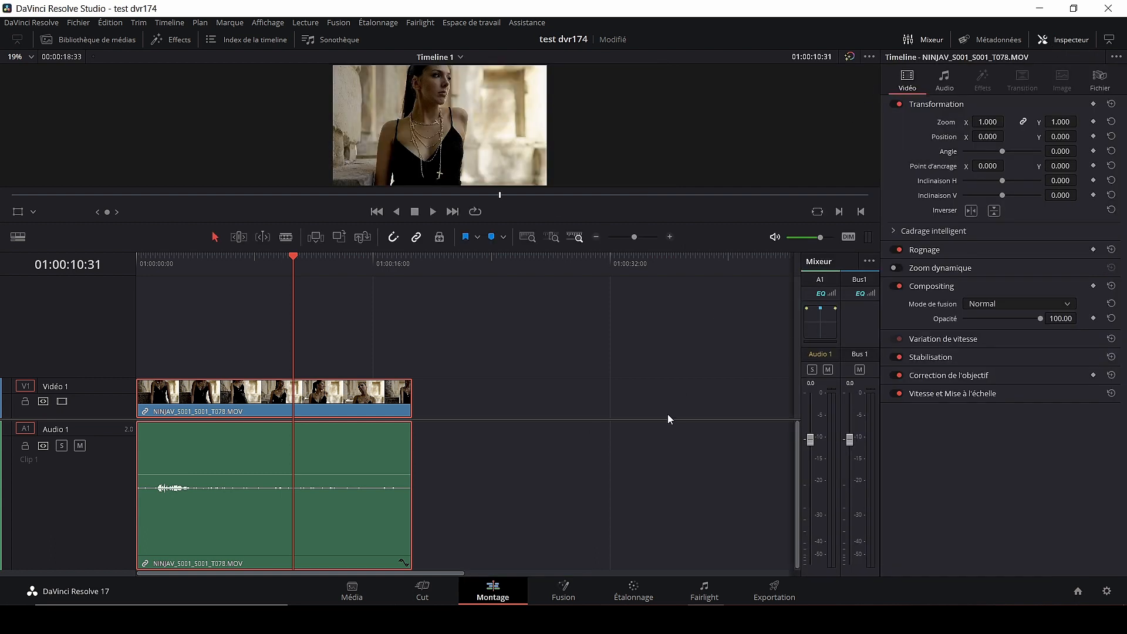
- Set the clip's Inspector Audio volume to about -0.35, then move to the second clip T074
left_click(945, 82)
mouse_move(1061, 122)
left_mouse_down()
mouse_move(1050, 122)
mouse_move(1066, 122)
left_mouse_up()
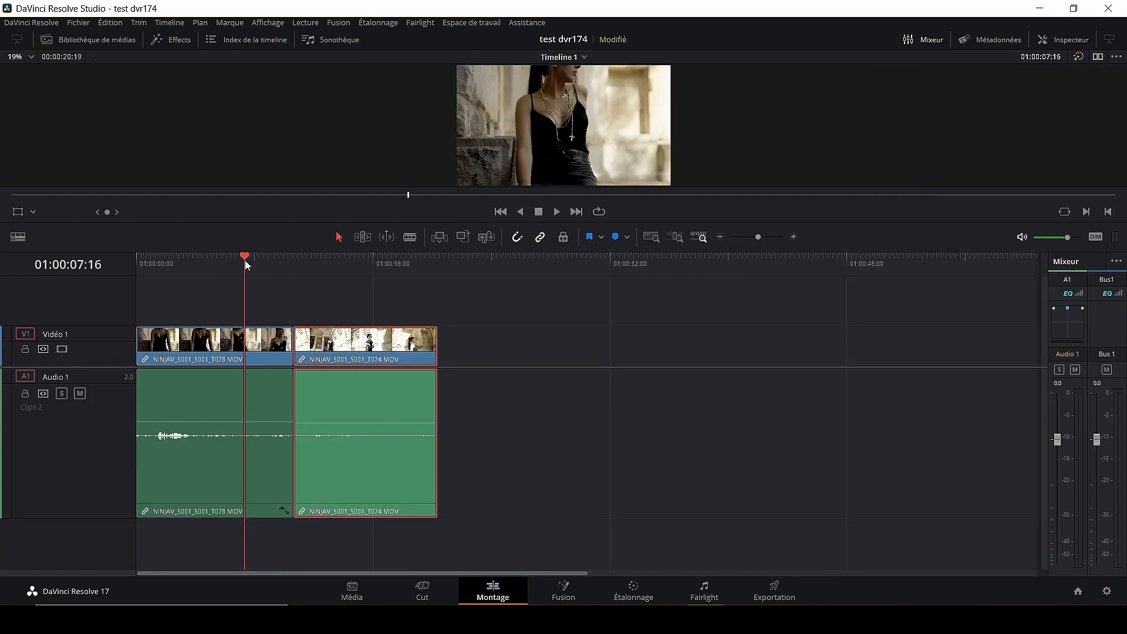
left_click_drag(244, 259, 285, 277)
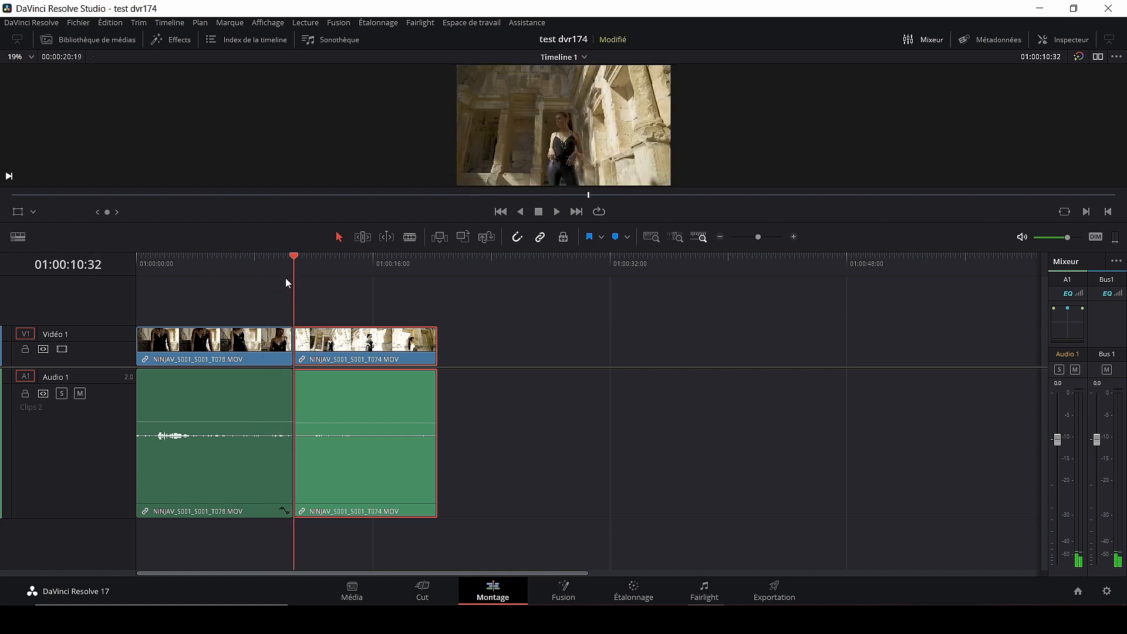
- Place a Cross Dissolve from Transitions vidéo on the V1 cut between the clips
left_click(180, 40)
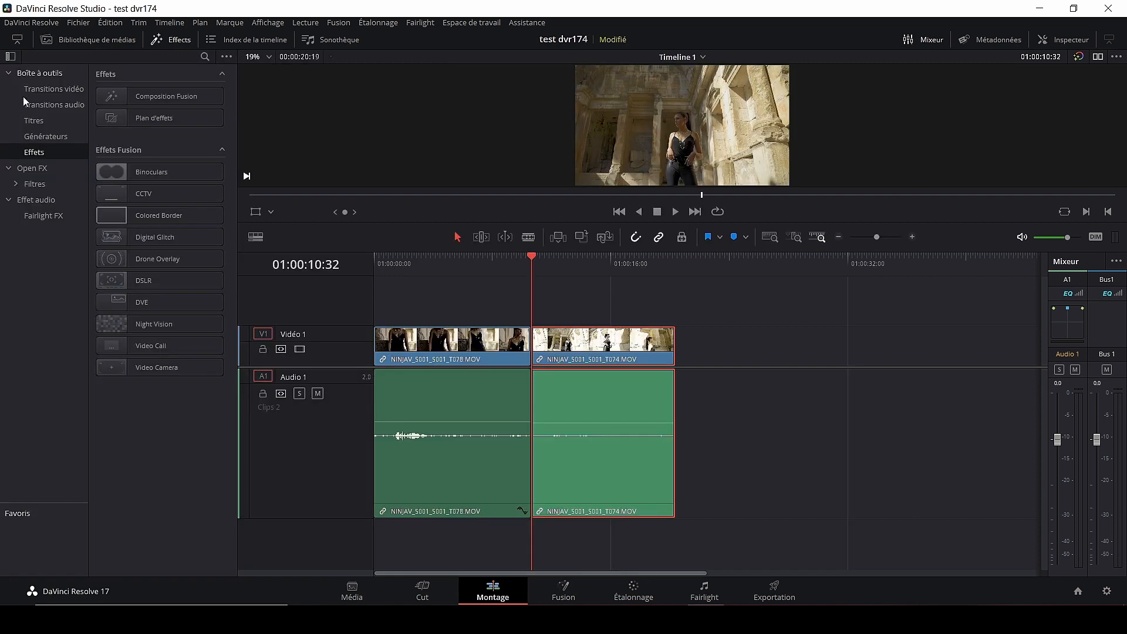
left_click(61, 91)
scroll(167, 228, "down", 15)
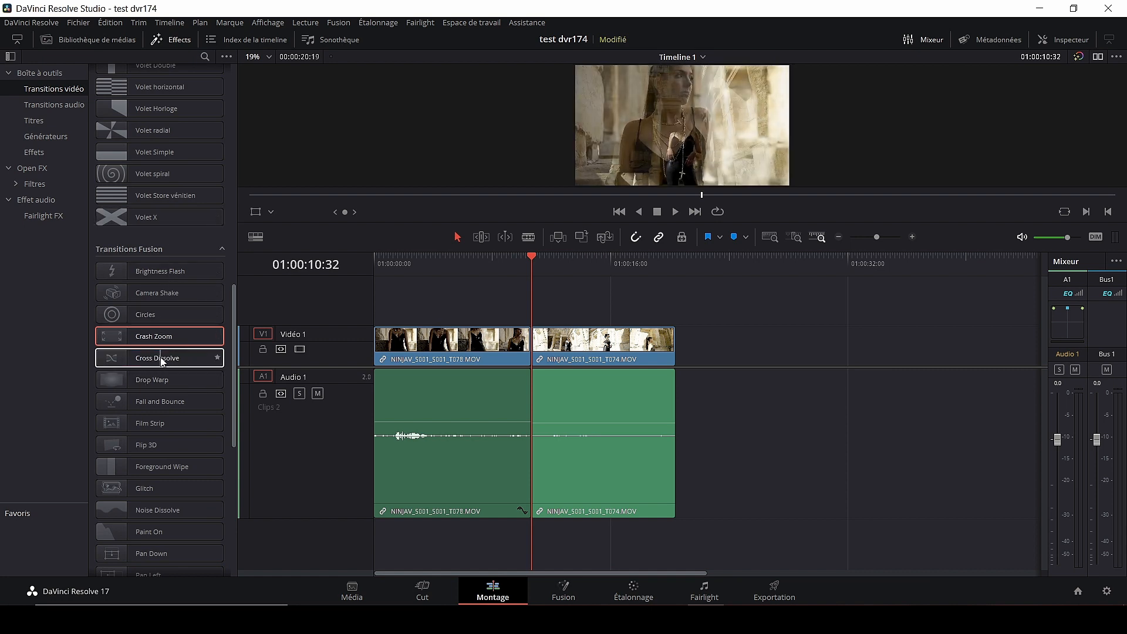
left_click_drag(160, 357, 526, 348)
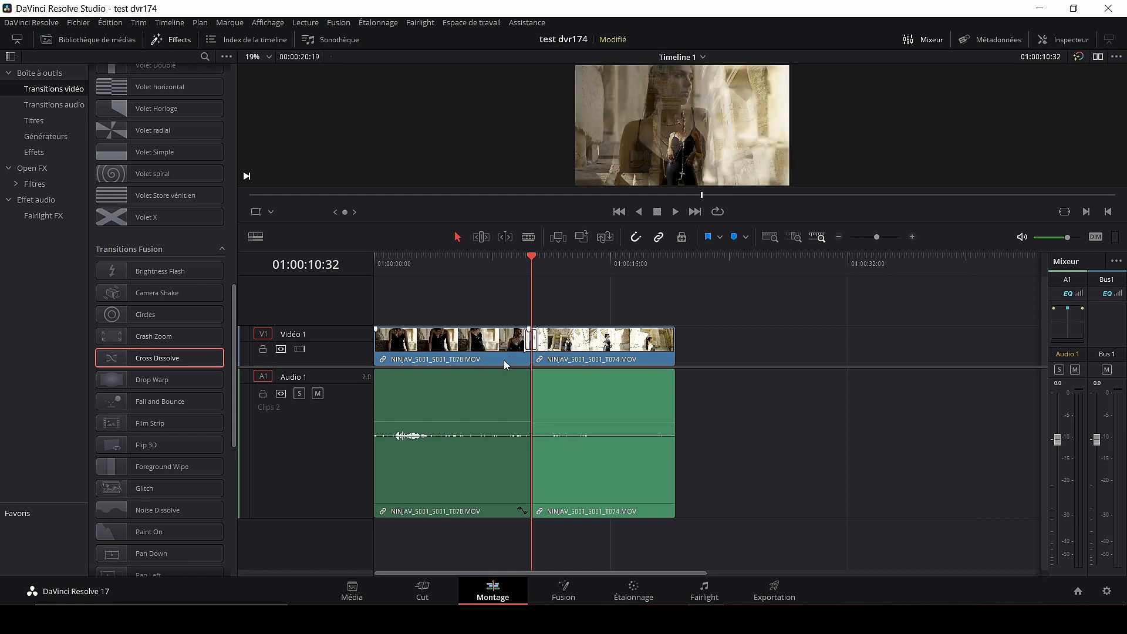
- Lengthen the Cross Dissolve by dragging its right edge, then play the transition back
scroll(509, 361, "up", 5)
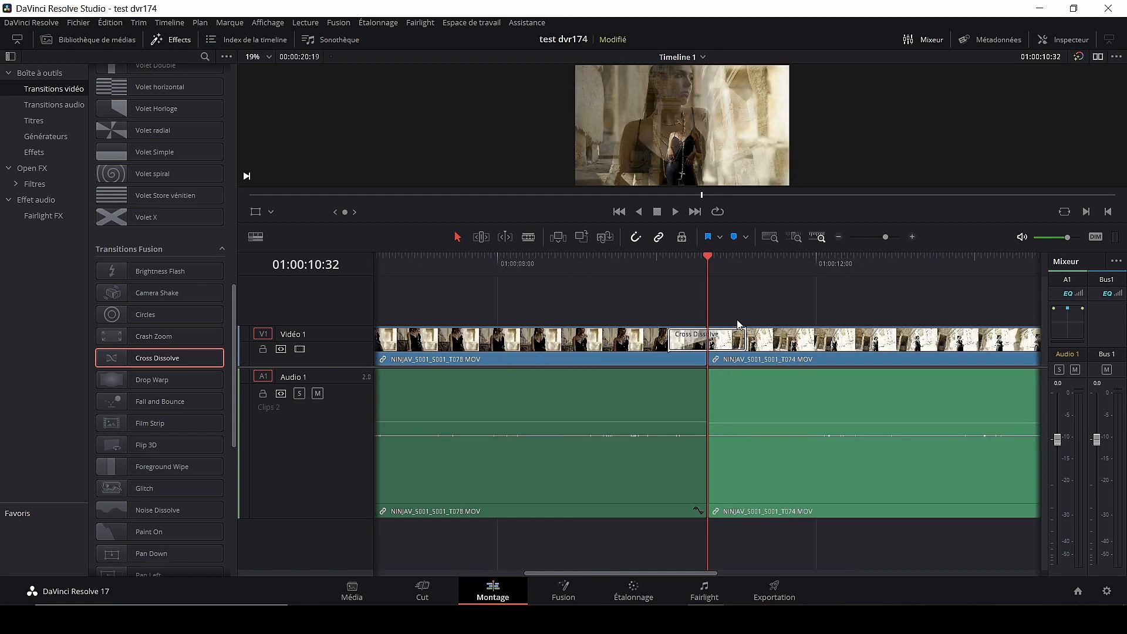
left_click_drag(744, 340, 766, 339)
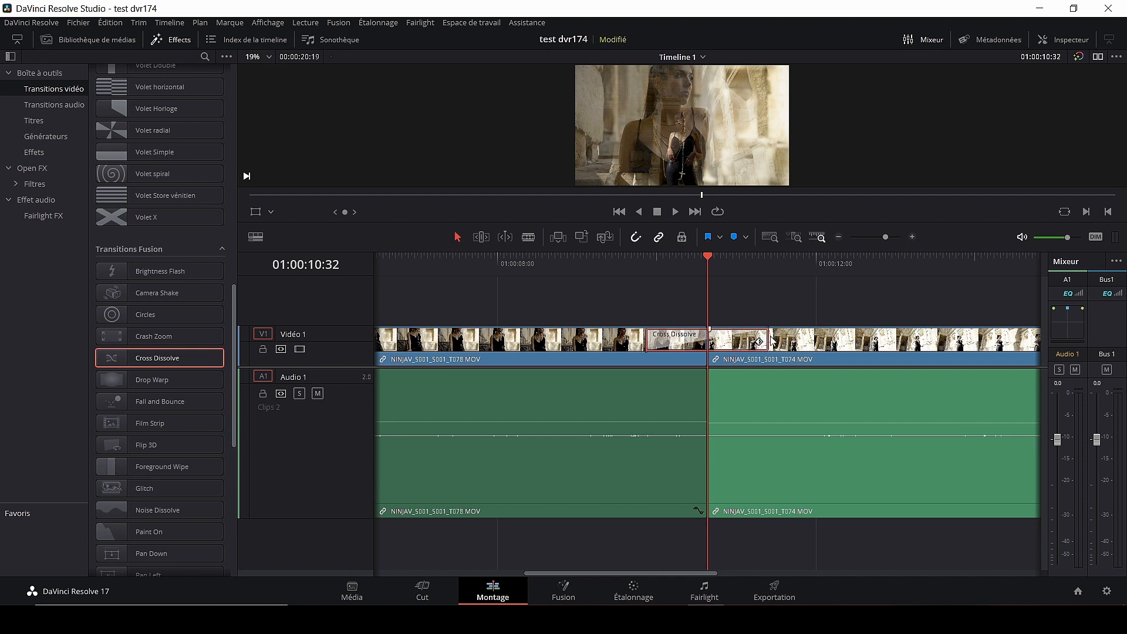
left_click_drag(768, 341, 812, 341)
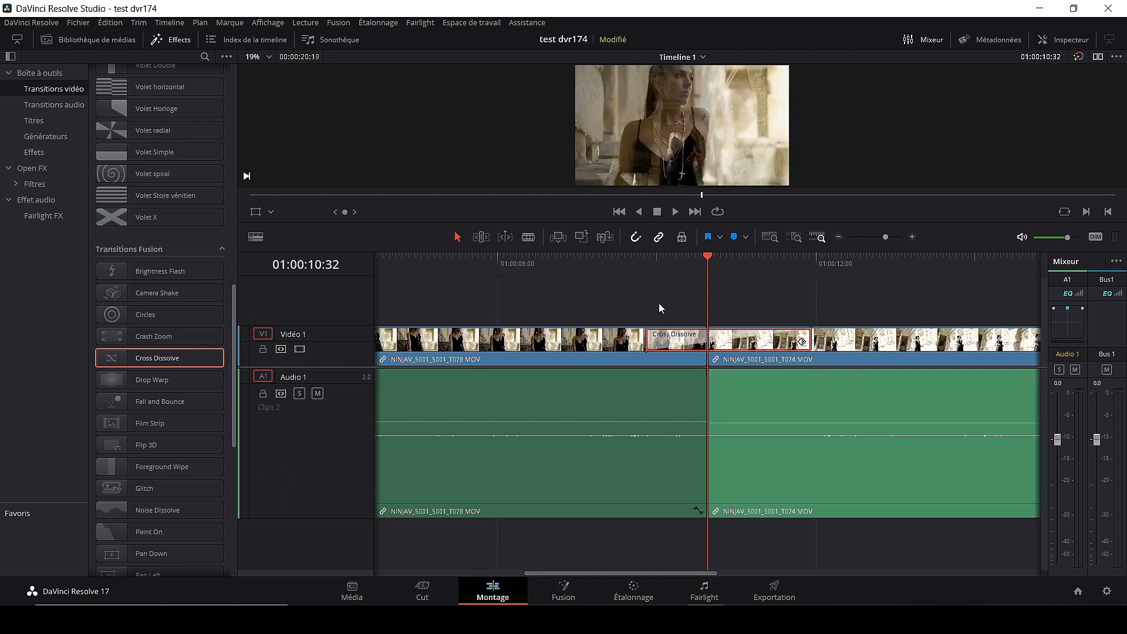
left_click_drag(706, 259, 624, 265)
key("space")
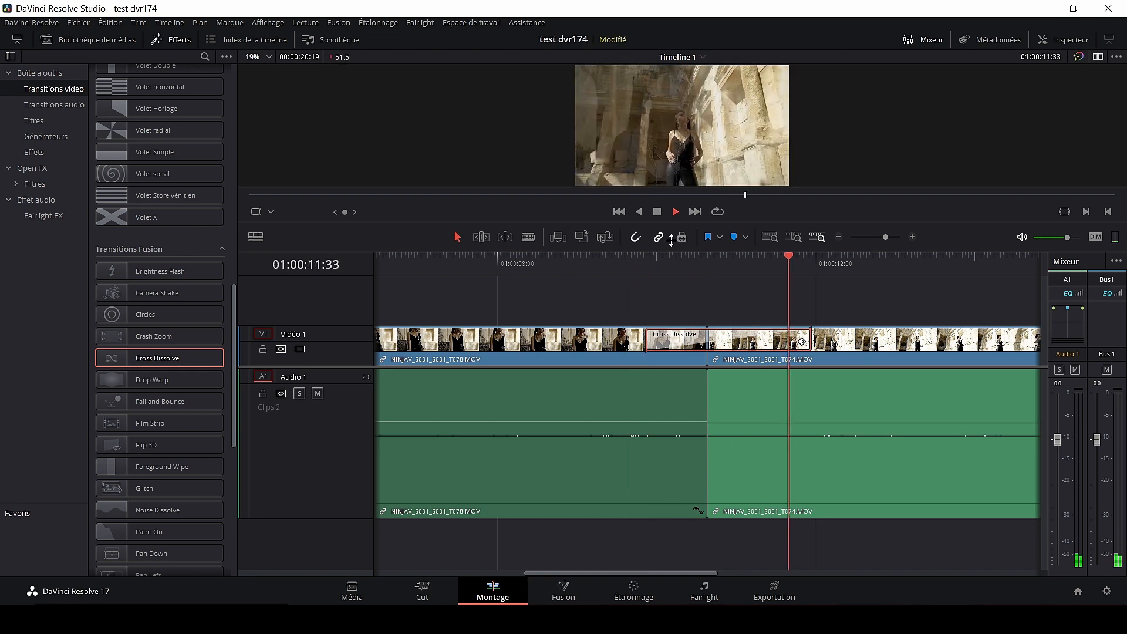
key("space")
left_click_drag(851, 261, 708, 259)
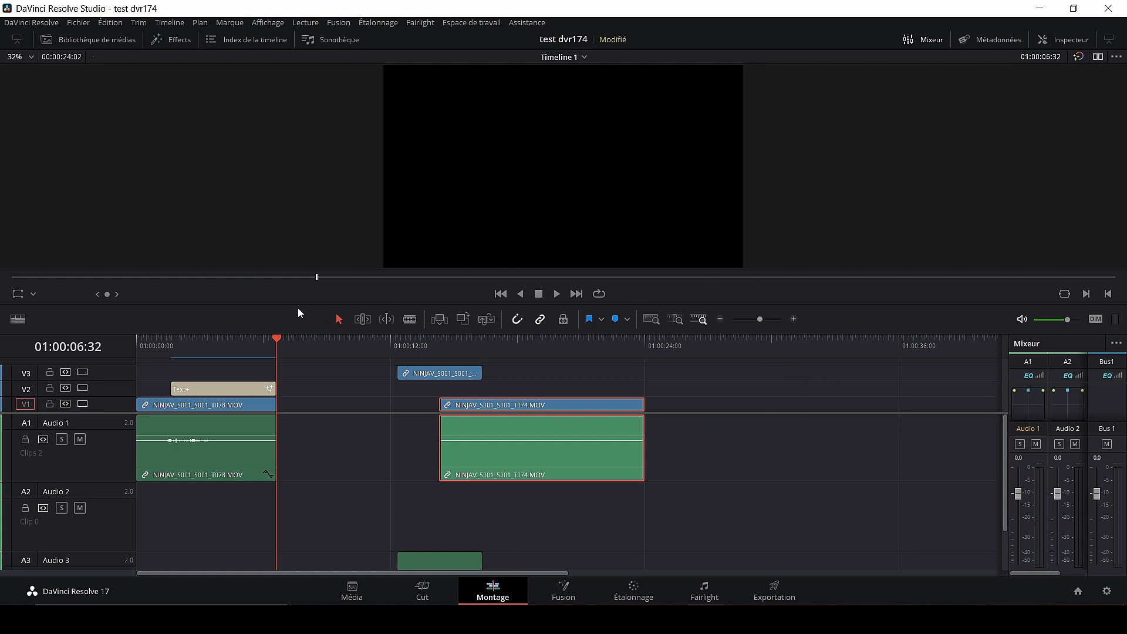
- Mark the empty timeline gap, ripple-delete it so the clips close up, and move to Étalonnage
left_click(339, 405)
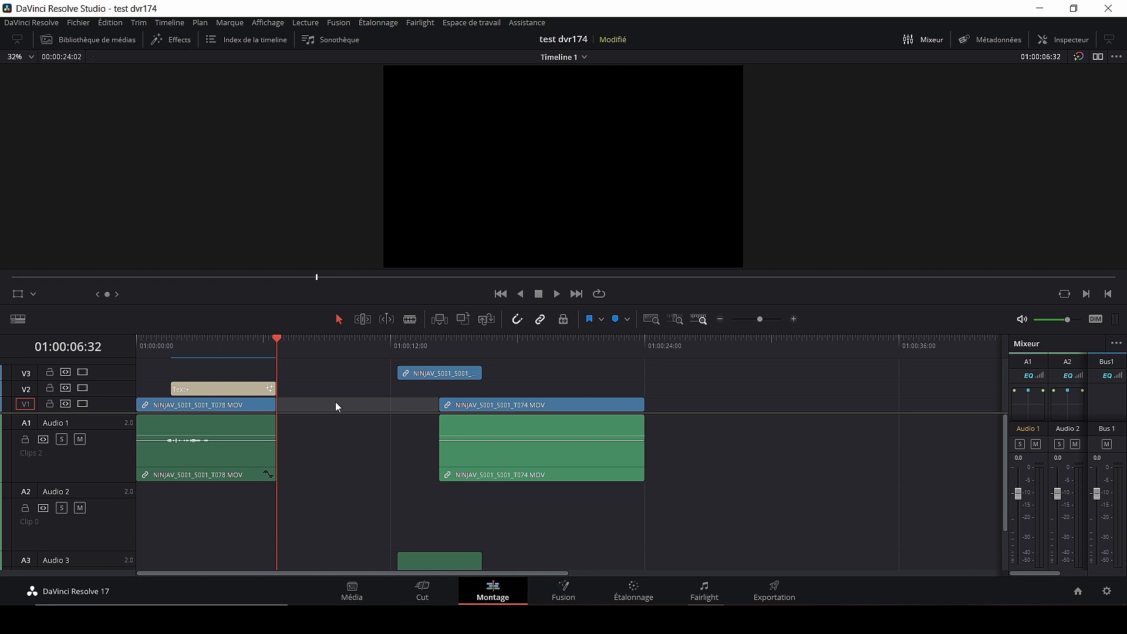
key("x")
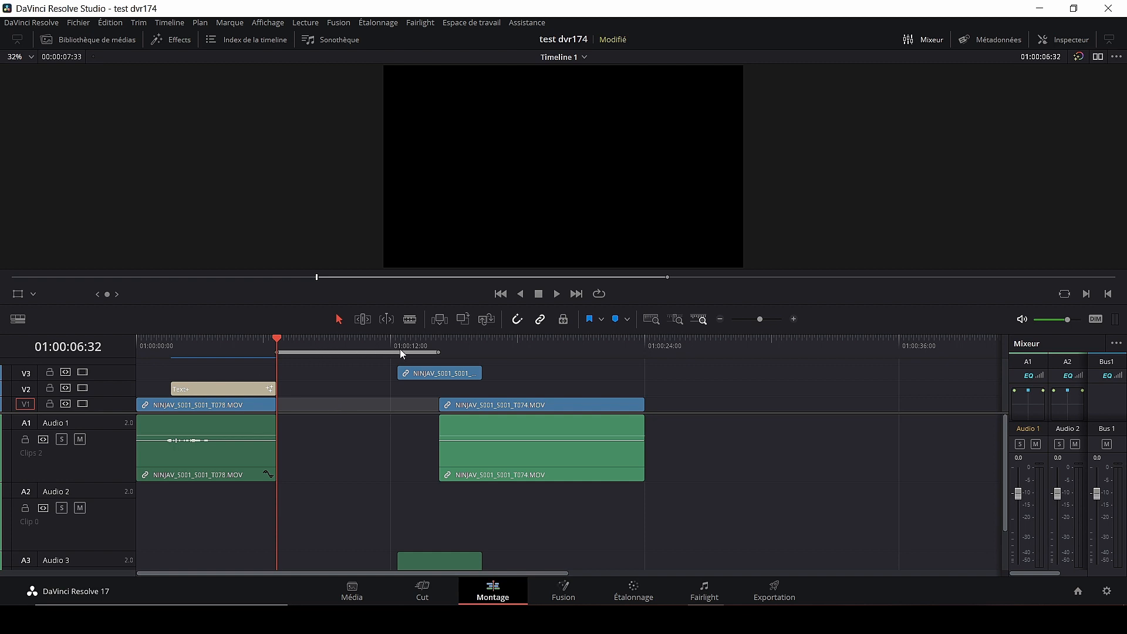
left_click(343, 375)
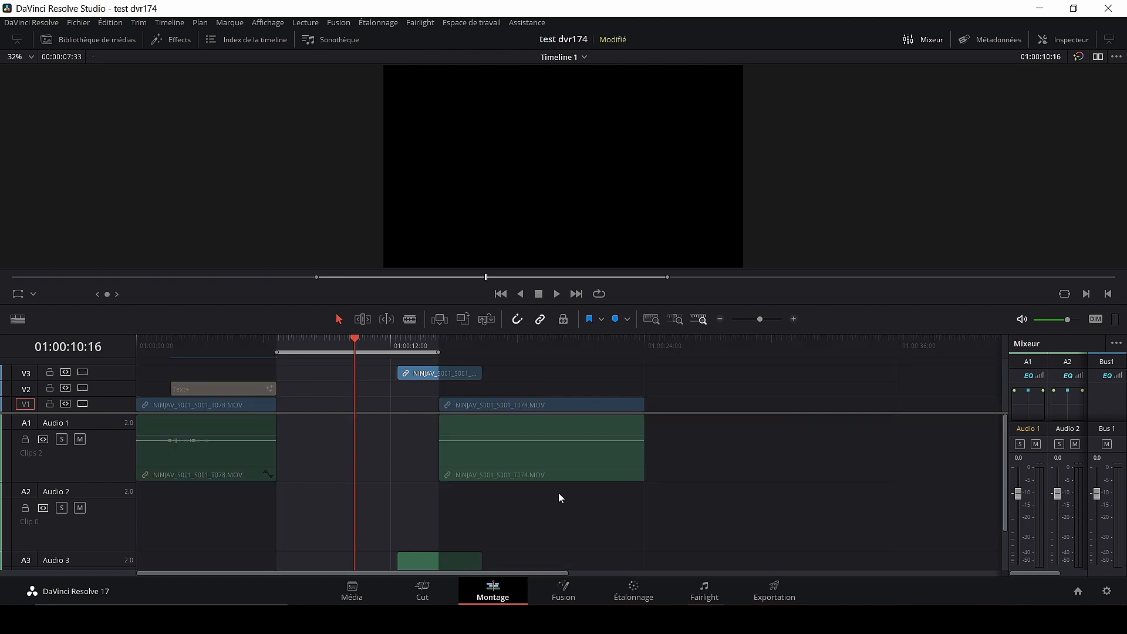
key("Delete")
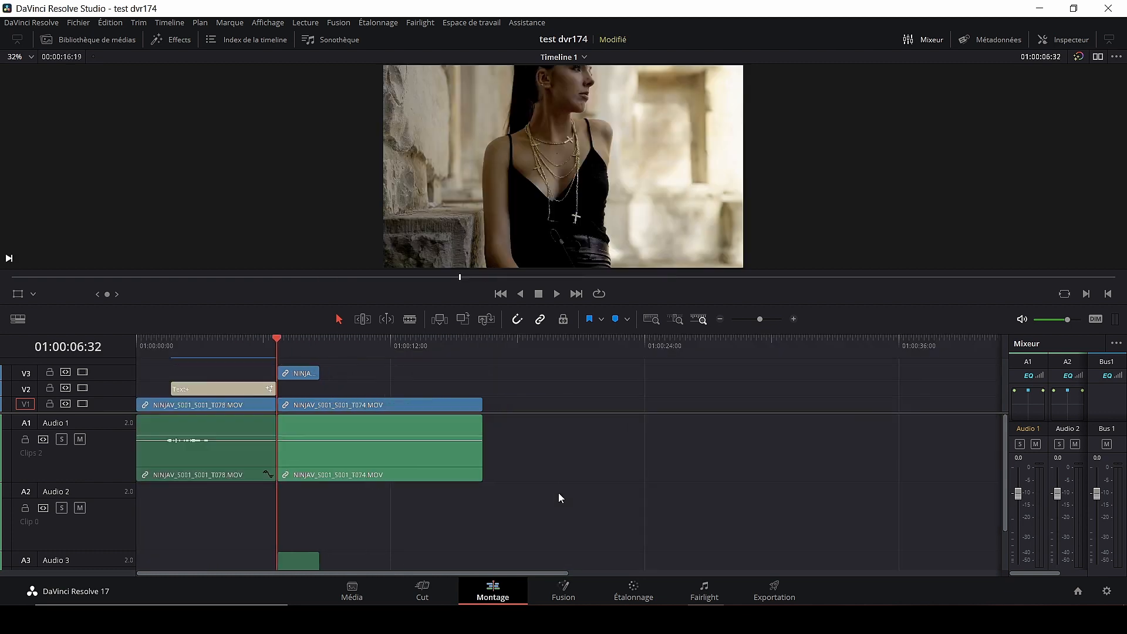
left_click_drag(284, 346, 364, 348)
left_click(633, 590)
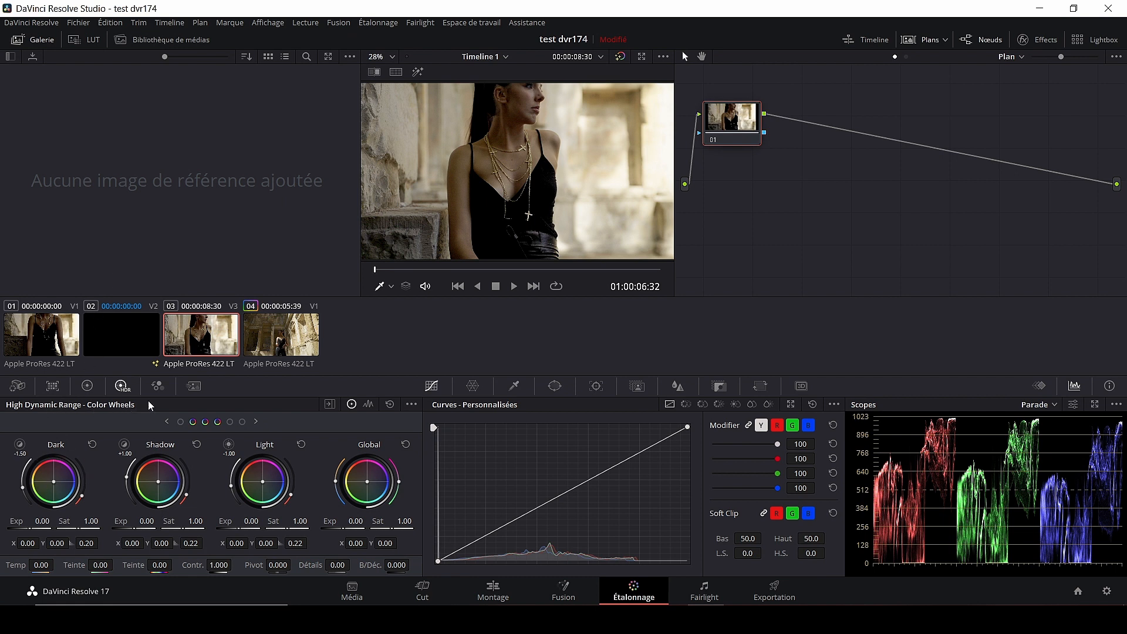
- Show the Primaries colour wheels and load clip 03 in the viewer, scrubbing through it
left_click(88, 387)
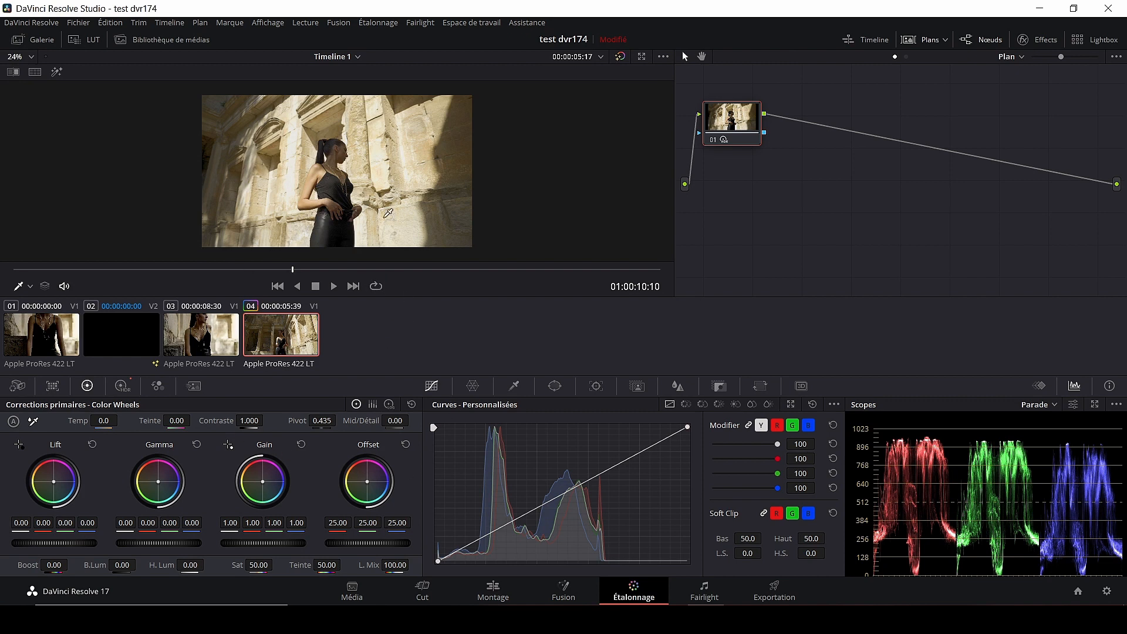
scroll(331, 169, "up", 2)
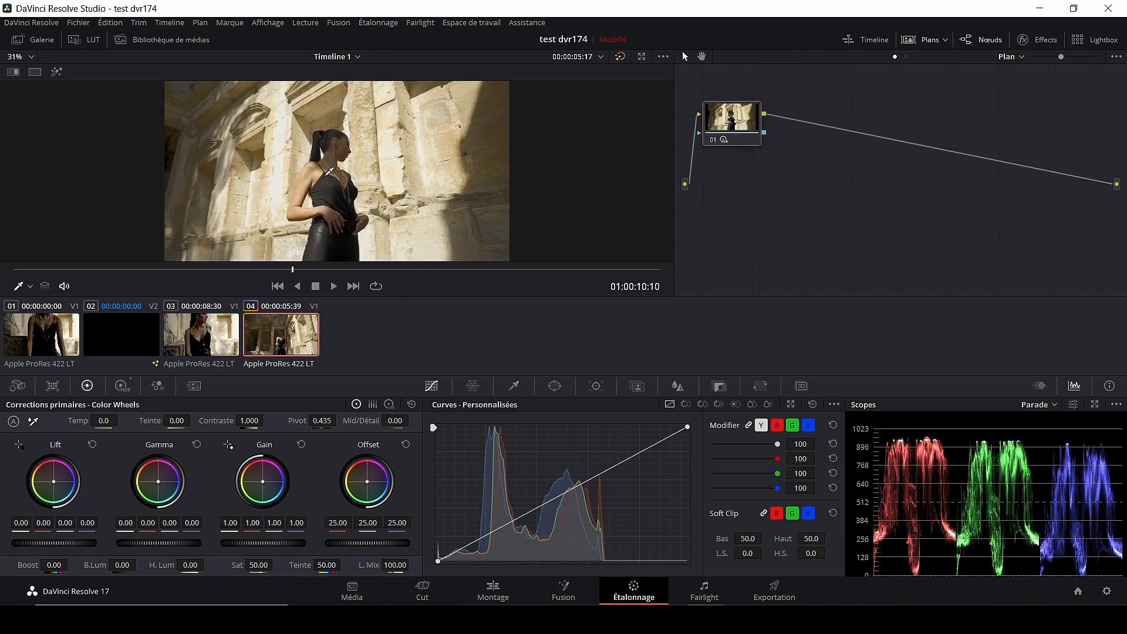
left_click(209, 343)
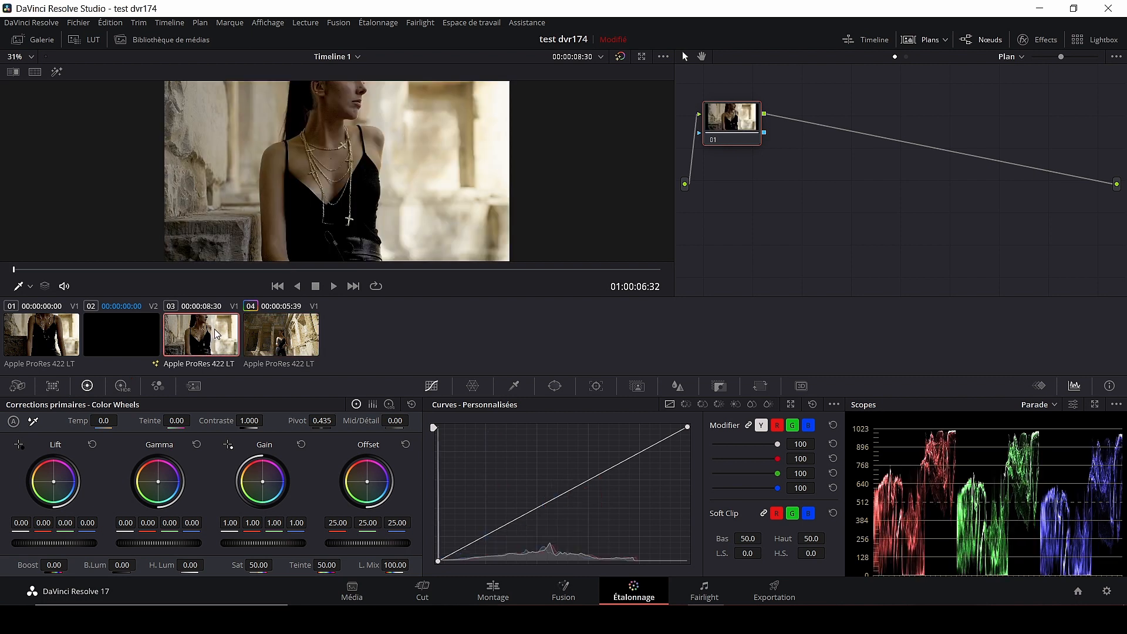
scroll(101, 258, "down", 1)
left_click_drag(68, 269, 329, 272)
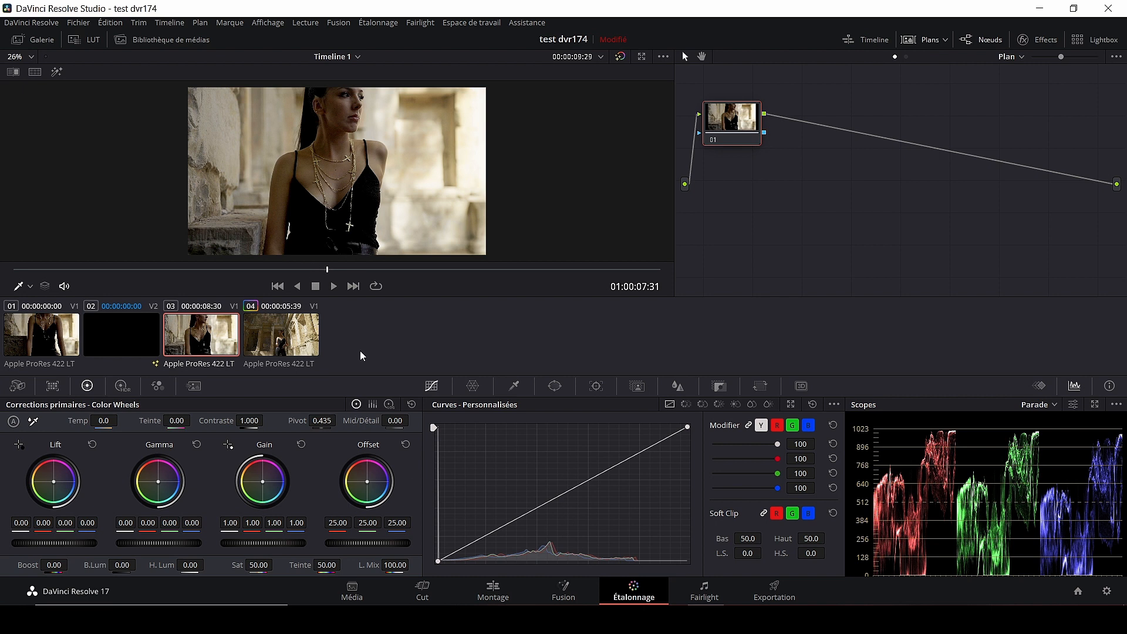
- Add a circular power window and position it over the woman's face in clip 03
left_click(555, 386)
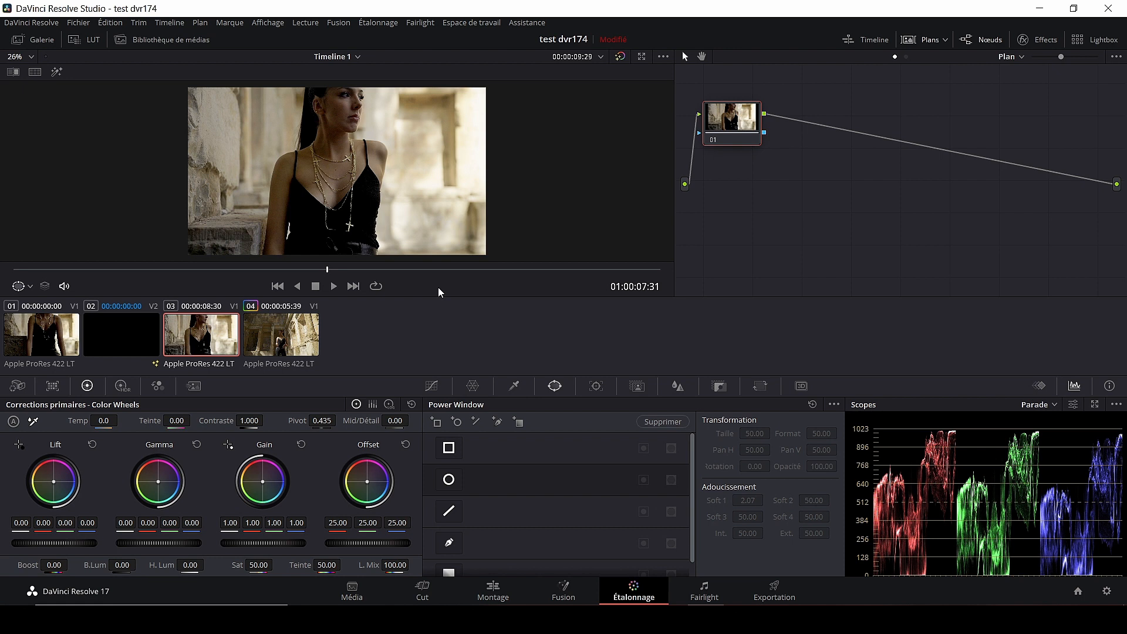
left_click(456, 421)
left_click_drag(337, 171, 322, 107)
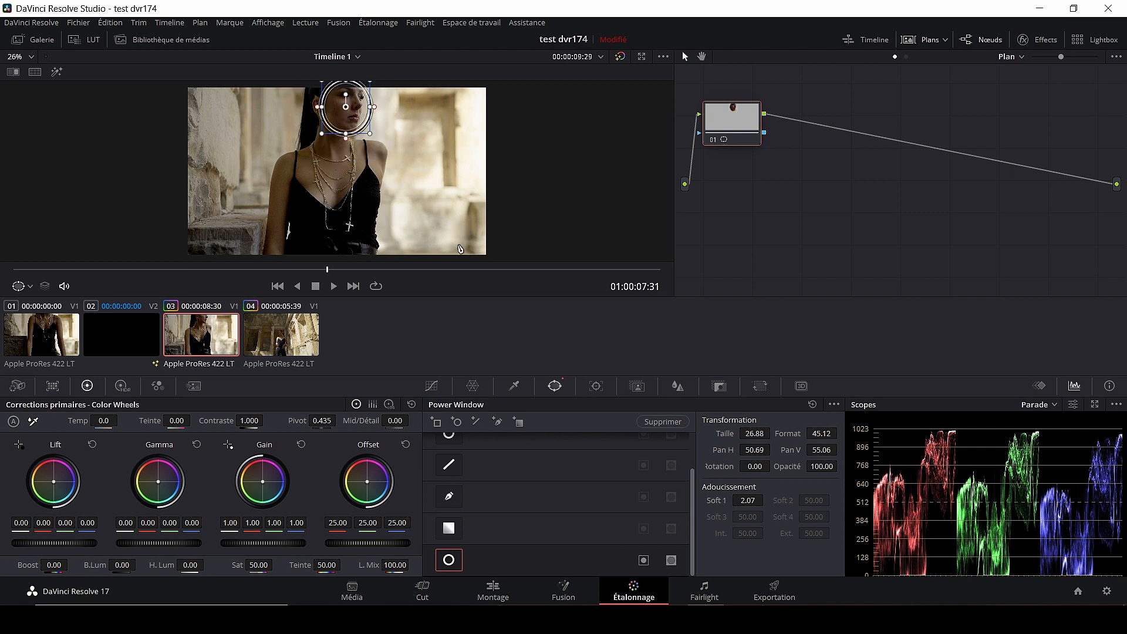
- Track the circle window forward and in reverse through clip 03 and check it
left_click(596, 386)
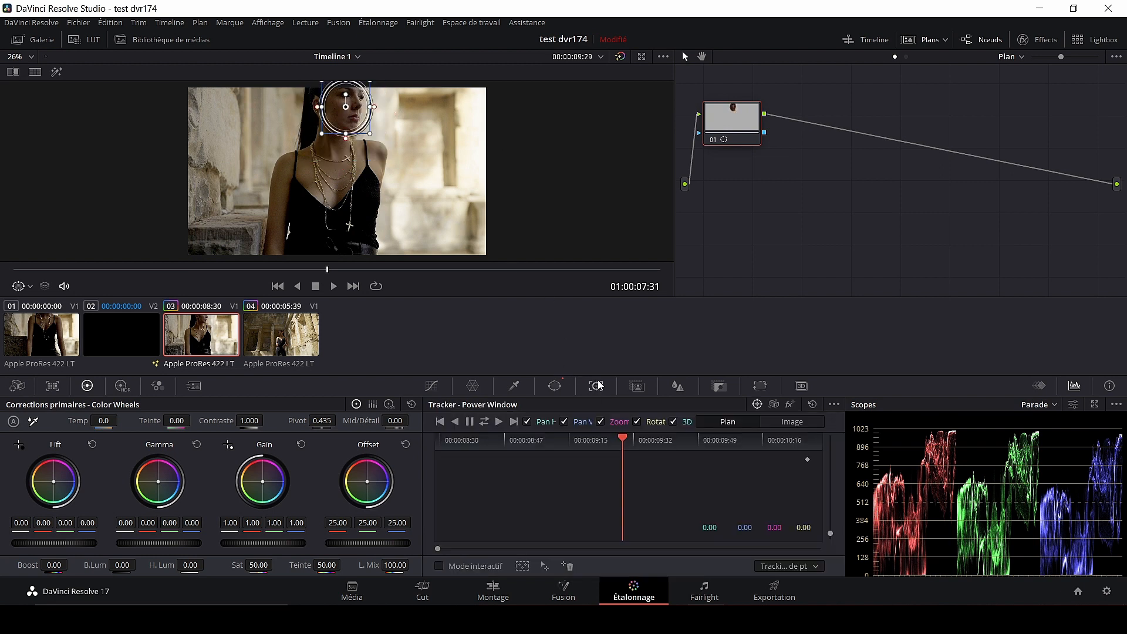
left_click(484, 422)
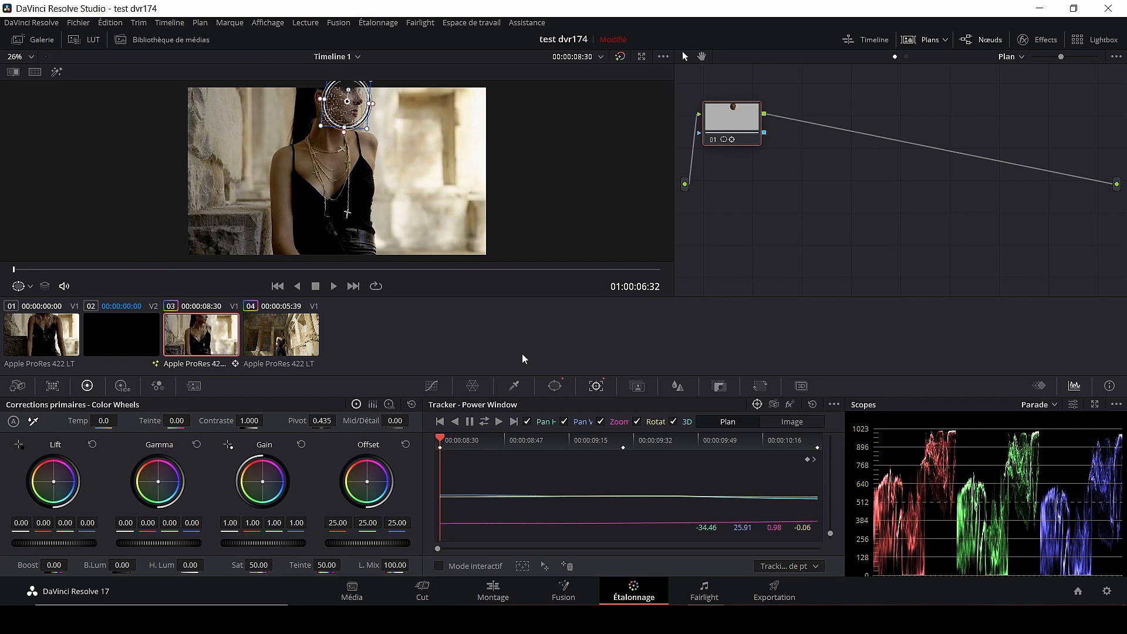
left_click_drag(15, 268, 283, 288)
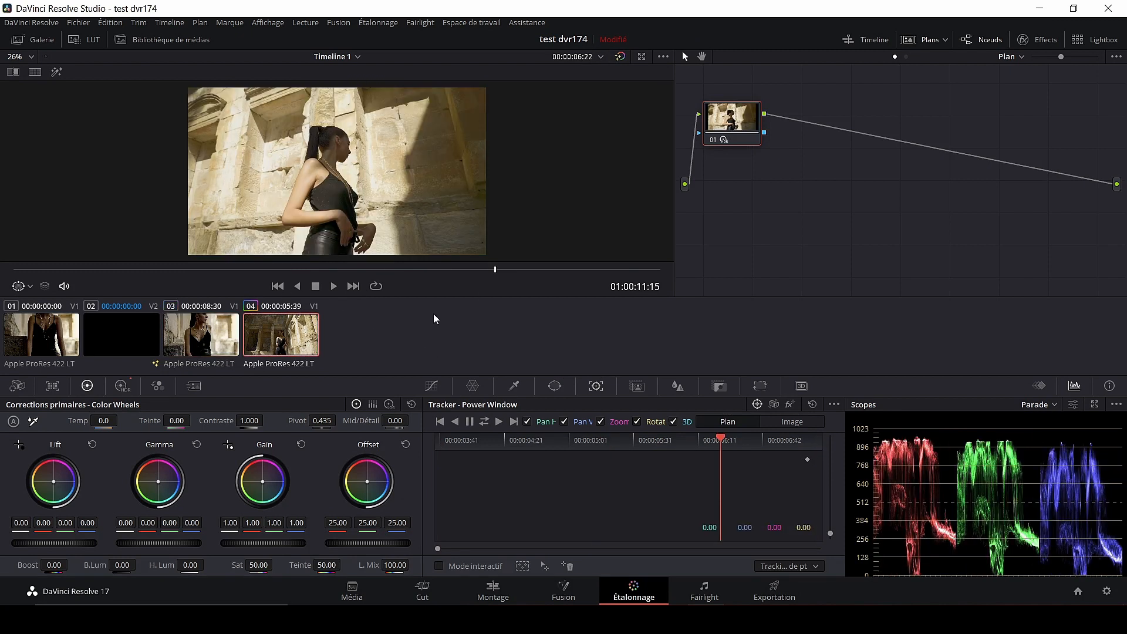
- Apply the 'halation' search result to clip 04's node 01, then return to the Montage timeline
left_click(1039, 46)
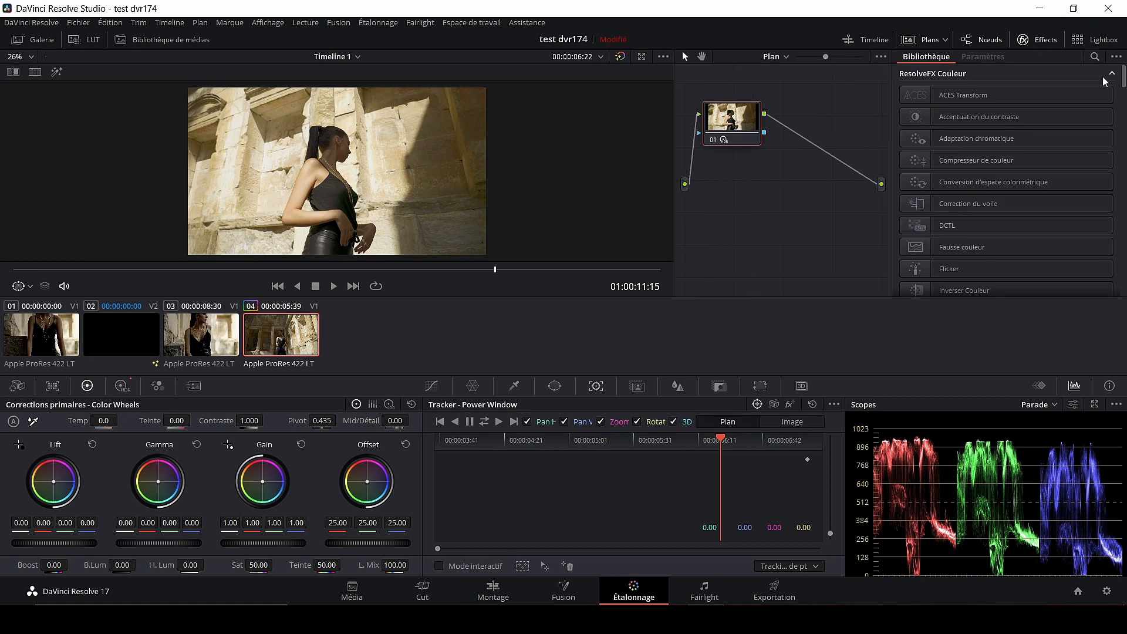
left_click(1095, 57)
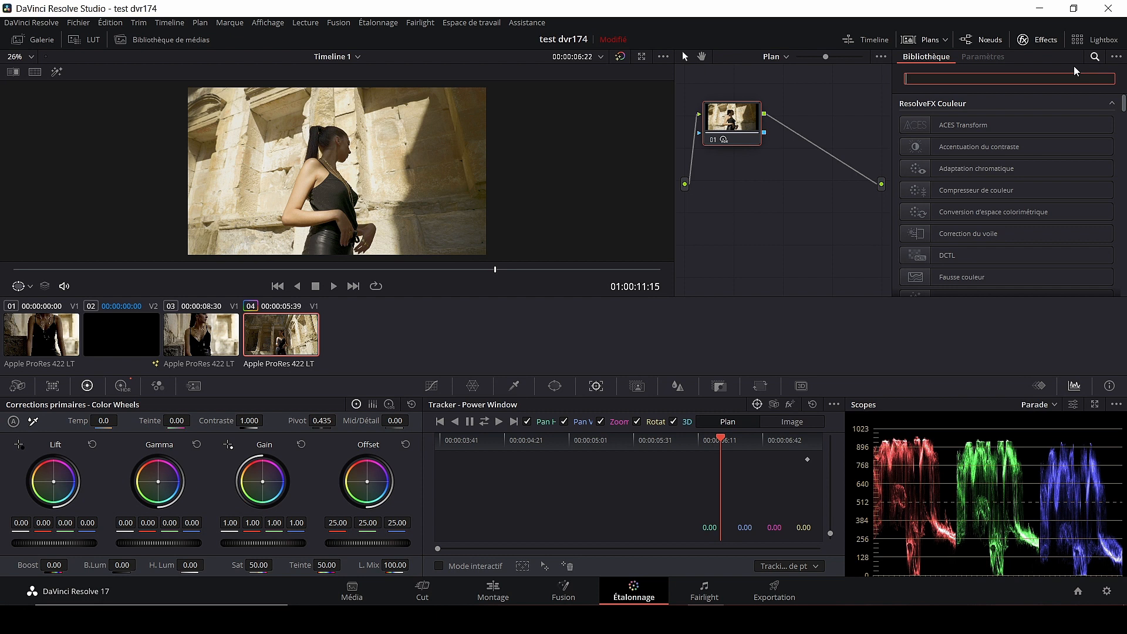
type("halation")
left_click_drag(936, 129, 733, 127)
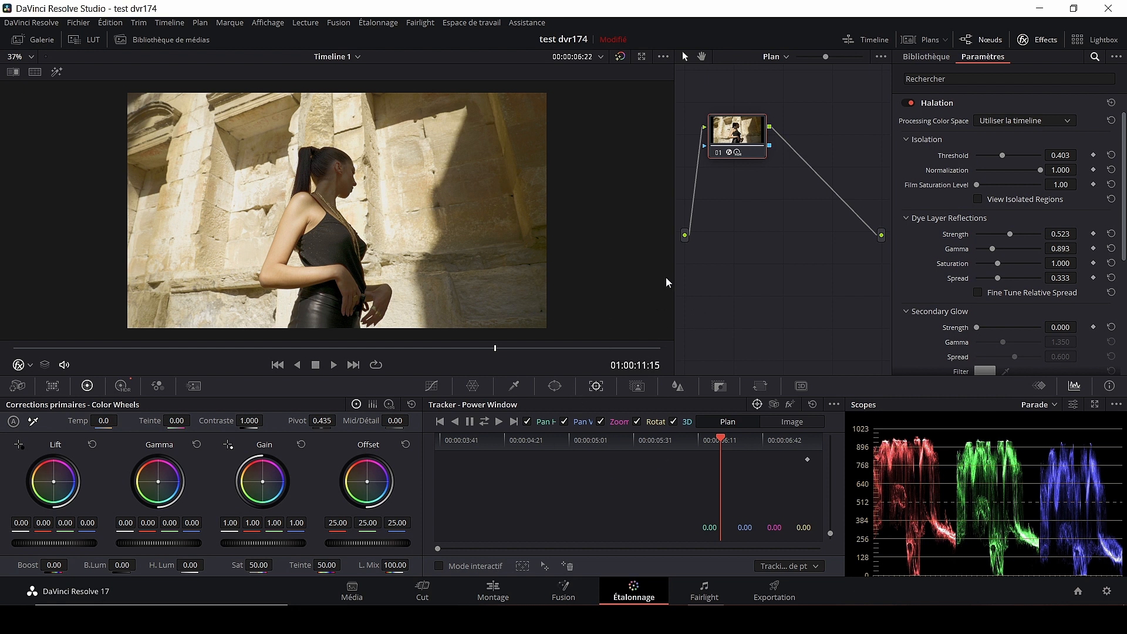
key("shift+4")
left_click_drag(276, 343, 168, 346)
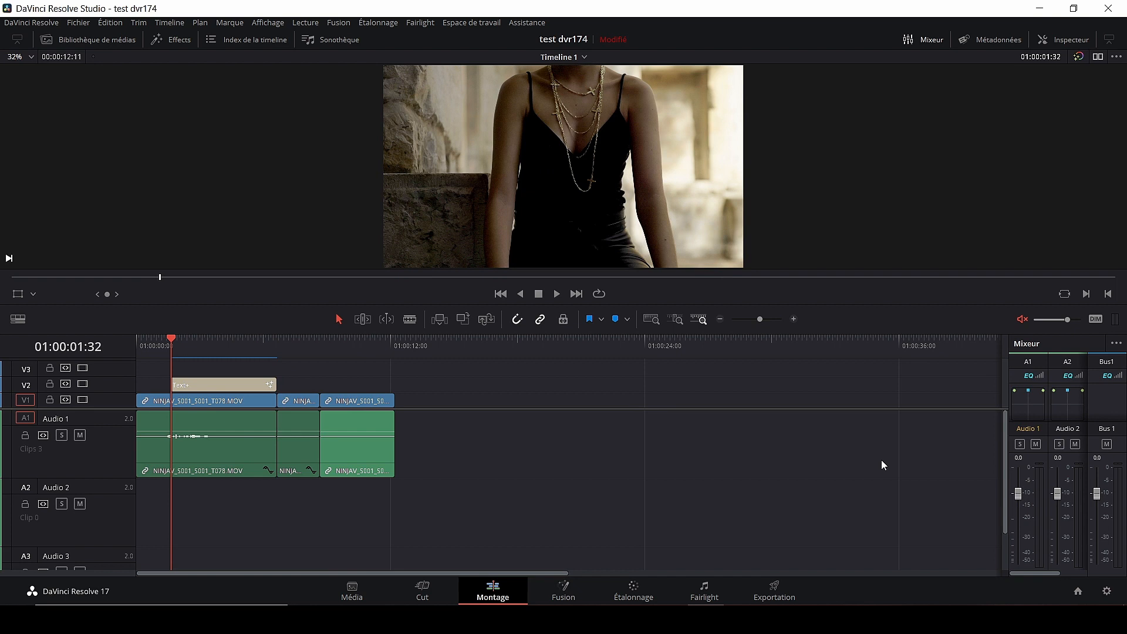
- Add a marker named 'début de vidéo' with the note 'c'est le début'
left_click_drag(387, 360, 169, 365)
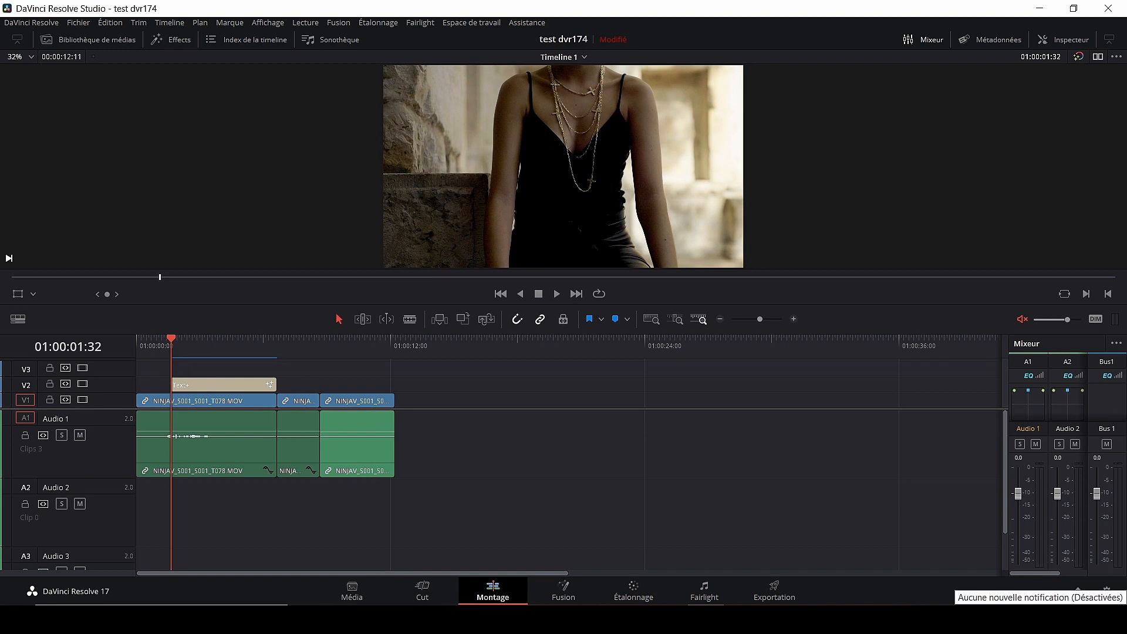
key("ctrl+m")
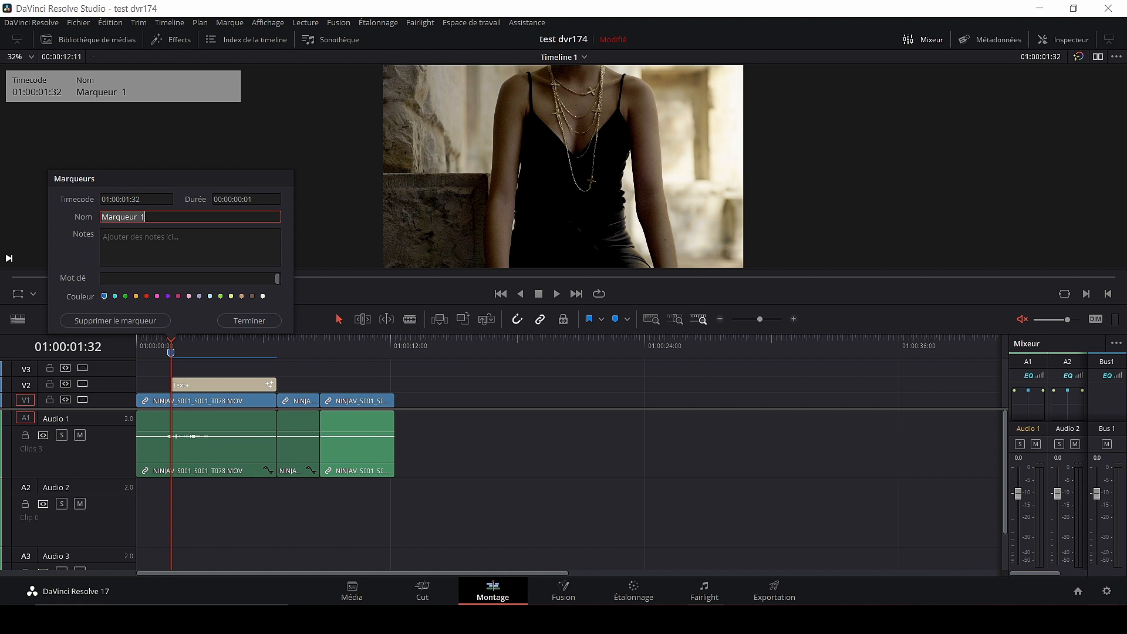
type("début de vidéo")
left_click(174, 237)
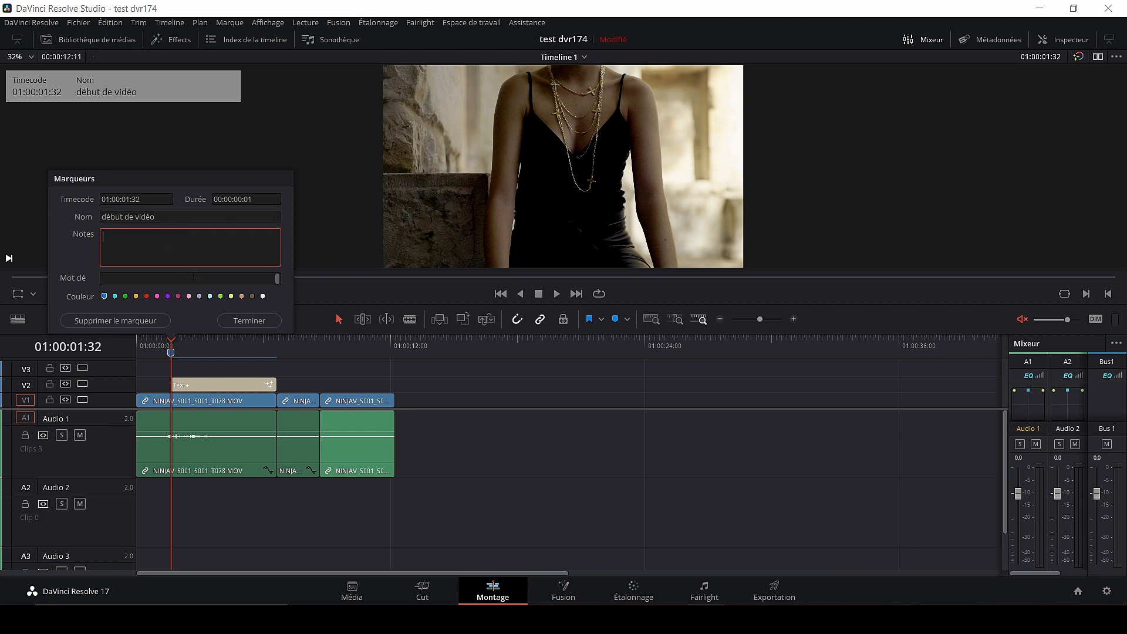
type("c'est le début")
left_click(249, 321)
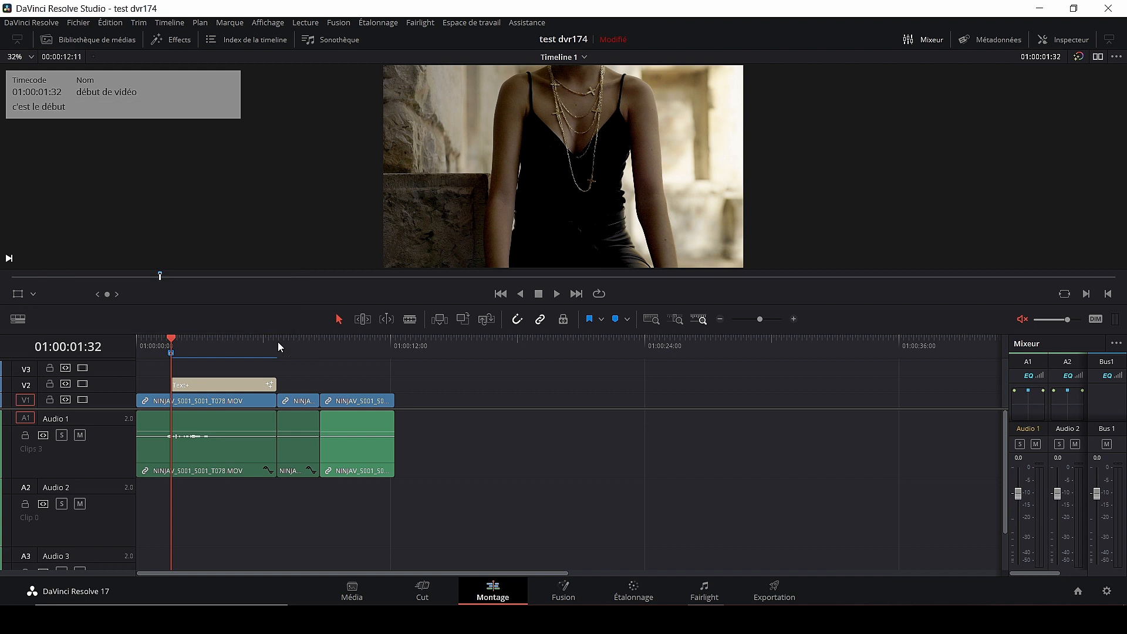
- Add a marker 'fin de vidéo' at 01:00:08:34 with the note 'c'est la fin'
left_click(321, 342)
mouse_move(322, 340)
left_mouse_down()
mouse_move(334, 340)
mouse_move(321, 338)
left_mouse_up()
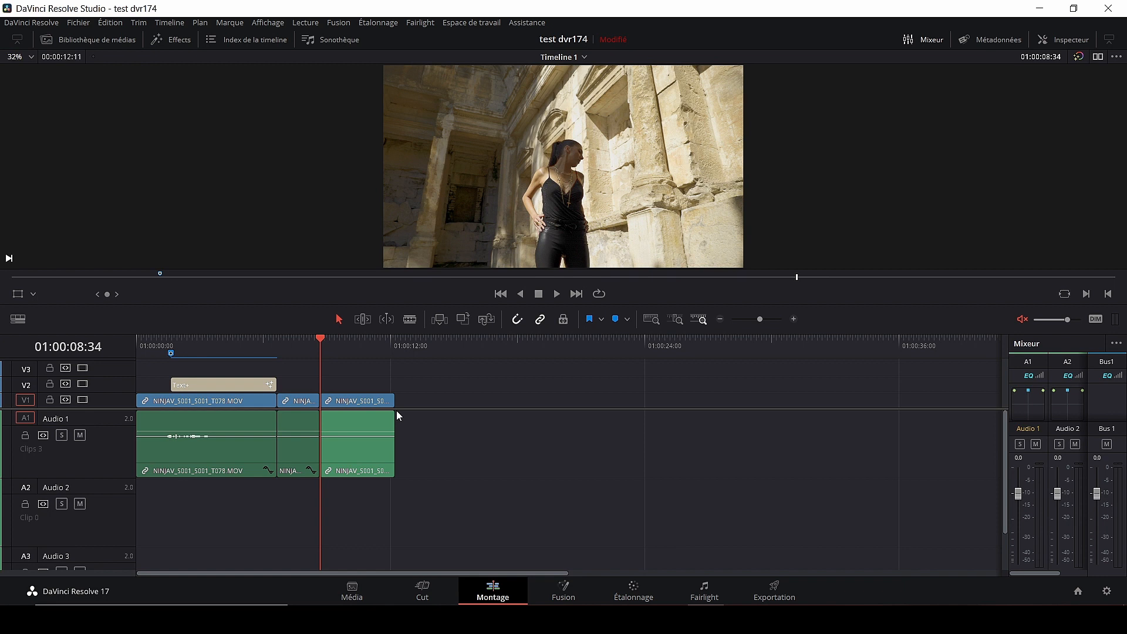
key("ctrl+m")
type("fin de vidéo")
left_click(359, 233)
type("c'est la fin")
left_click(414, 324)
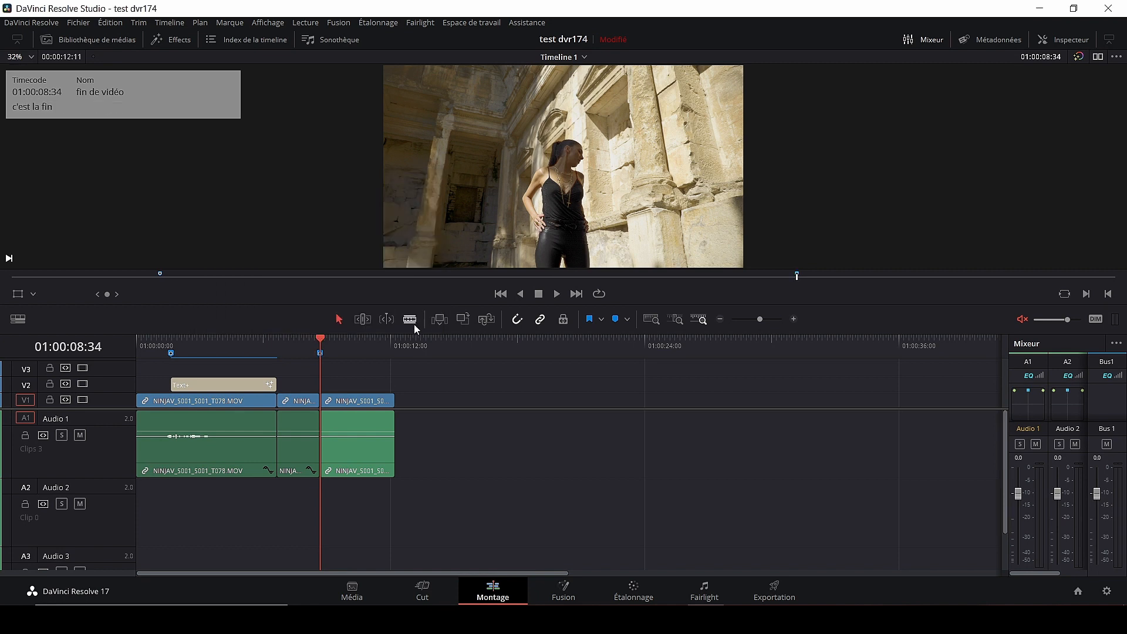
mouse_move(320, 339)
left_mouse_down()
mouse_move(180, 334)
mouse_move(322, 344)
left_mouse_up()
- On the Deliver page, use Custom export with chapters from blue markers
left_click(773, 586)
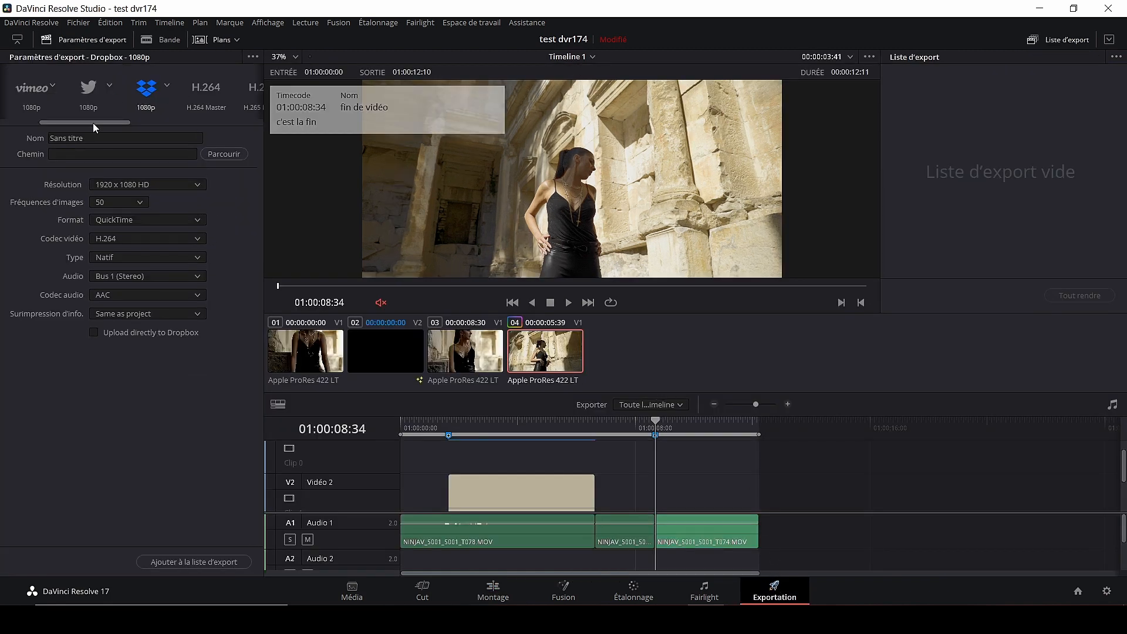
left_click_drag(102, 122, 43, 121)
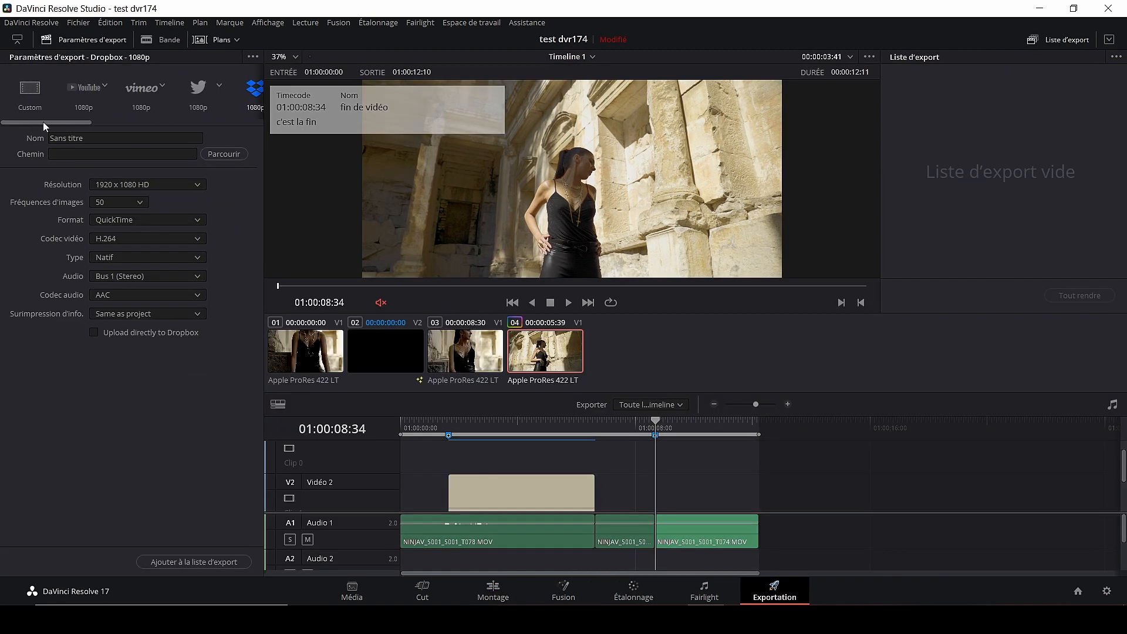
left_click(30, 102)
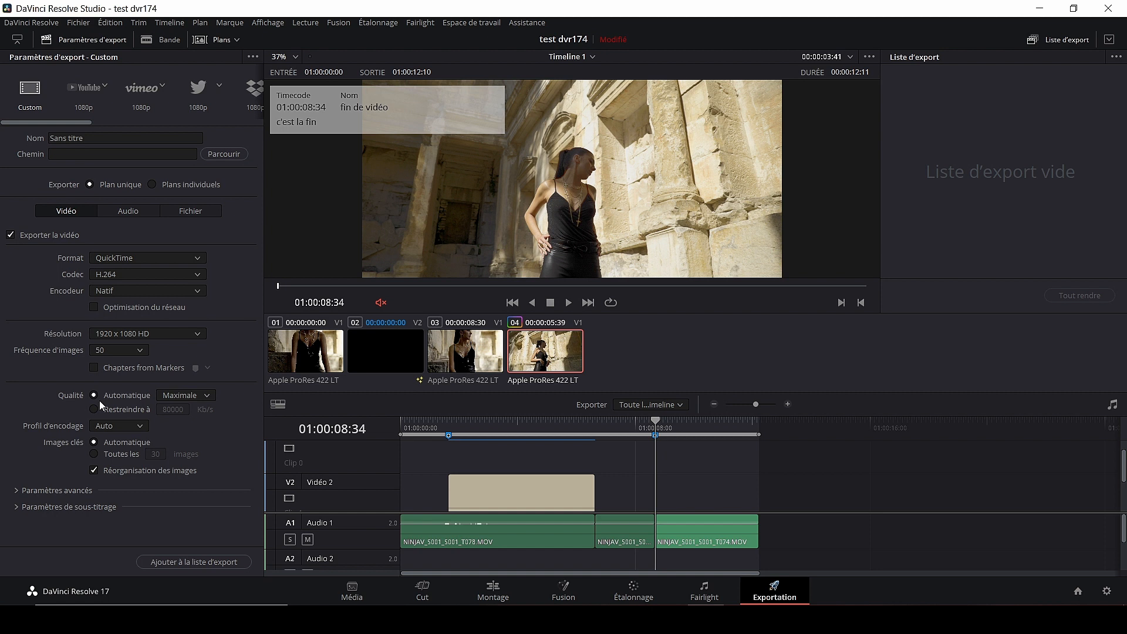
left_click(95, 368)
left_click(208, 369)
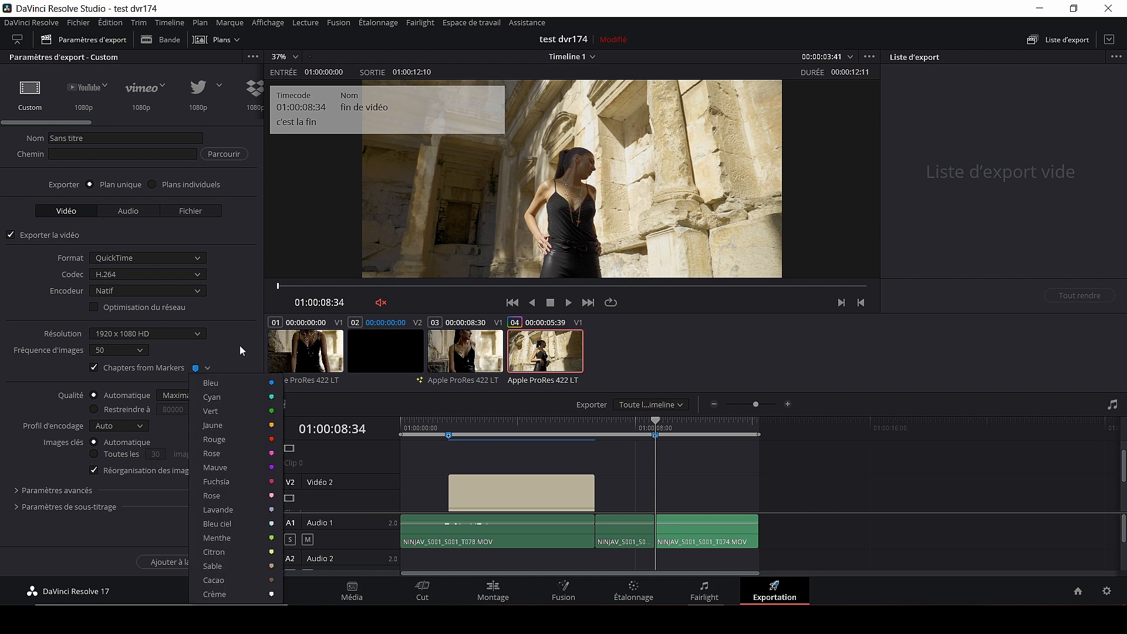
left_click(229, 357)
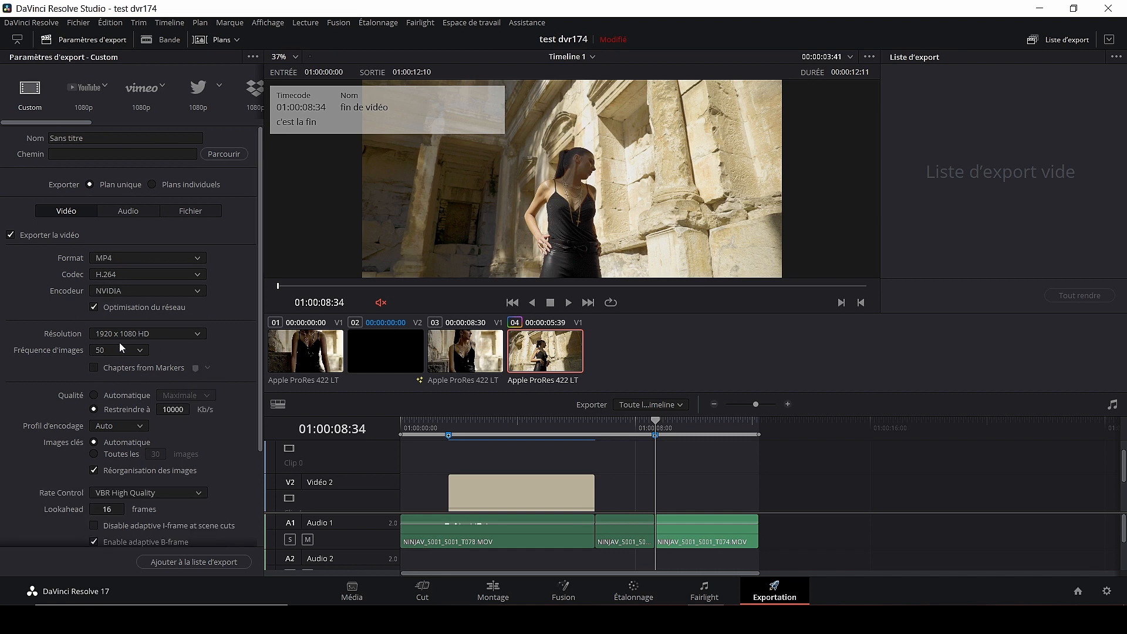
- Switch to the YouTube 1080p preset titled 'test export youtube' with chapters from markers enabled
left_click(87, 100)
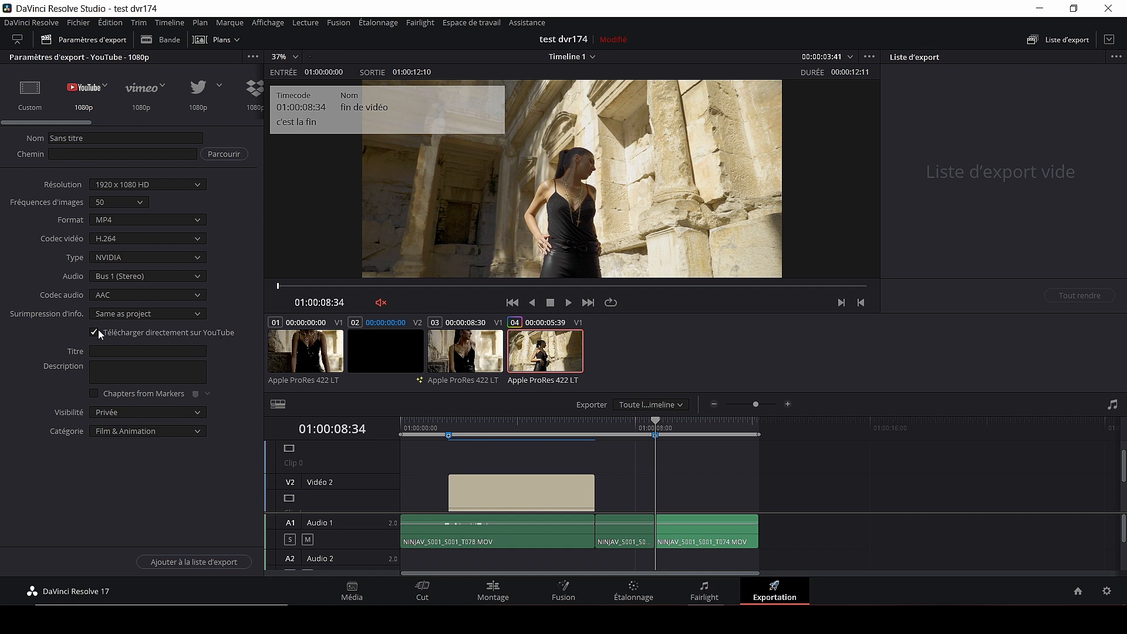
left_click(132, 354)
type("test export youtube")
left_click(113, 366)
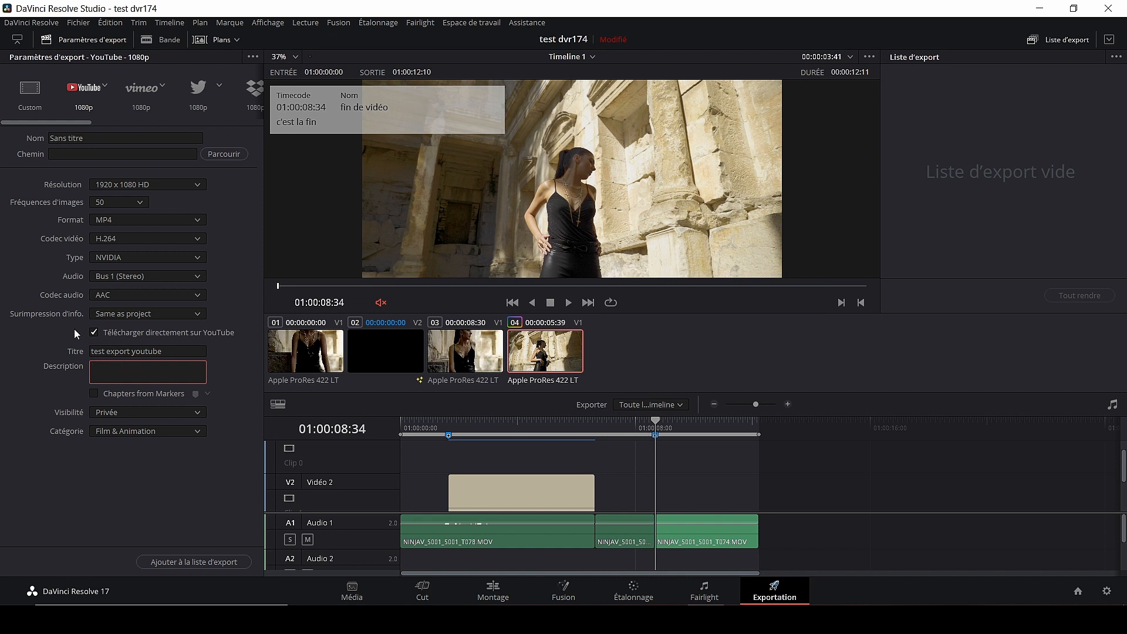
left_click(94, 393)
- Rename the output file from 'Sans titre' to testDVR174
left_click(103, 140)
left_click(106, 142)
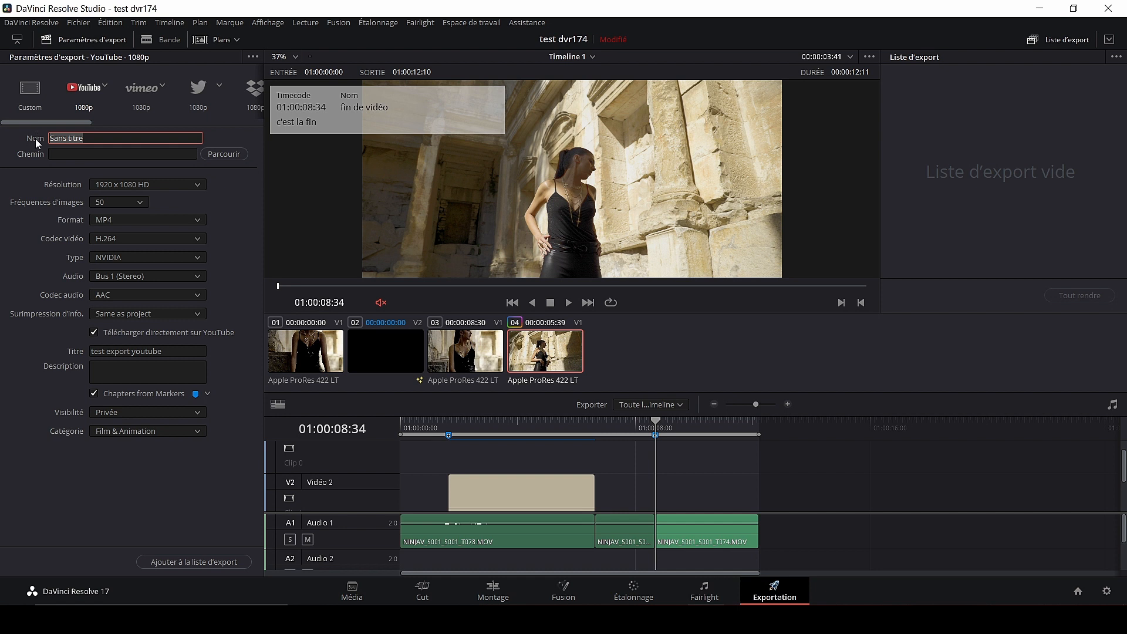
type("testDVR174")
- Save the export to the Bureau folder, add it to the render queue and render all
left_click(226, 155)
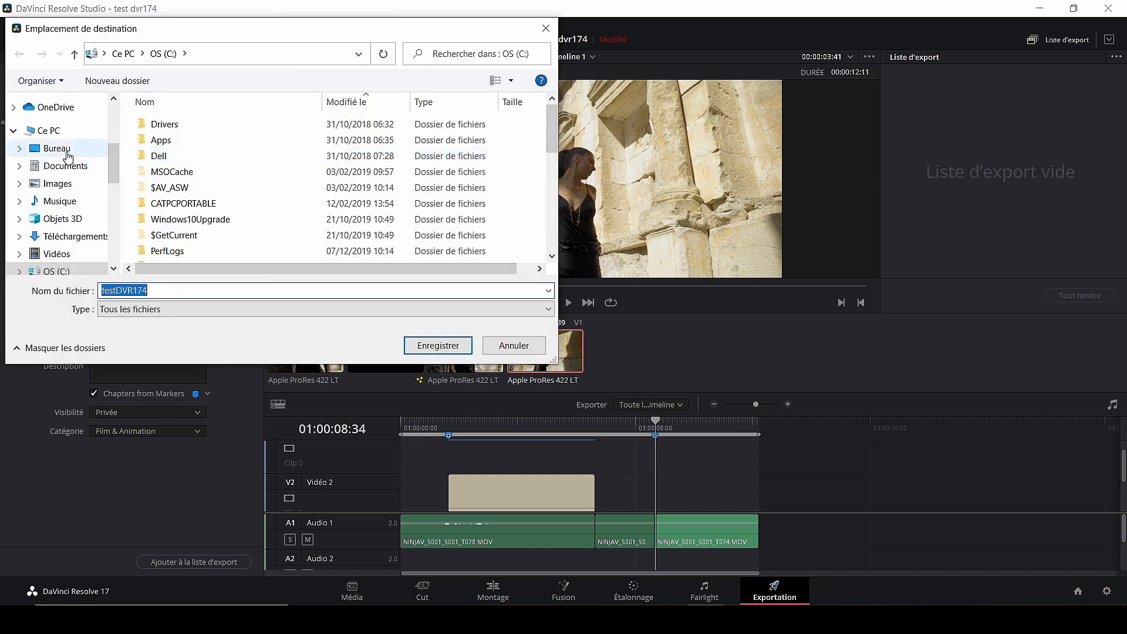
left_click(59, 148)
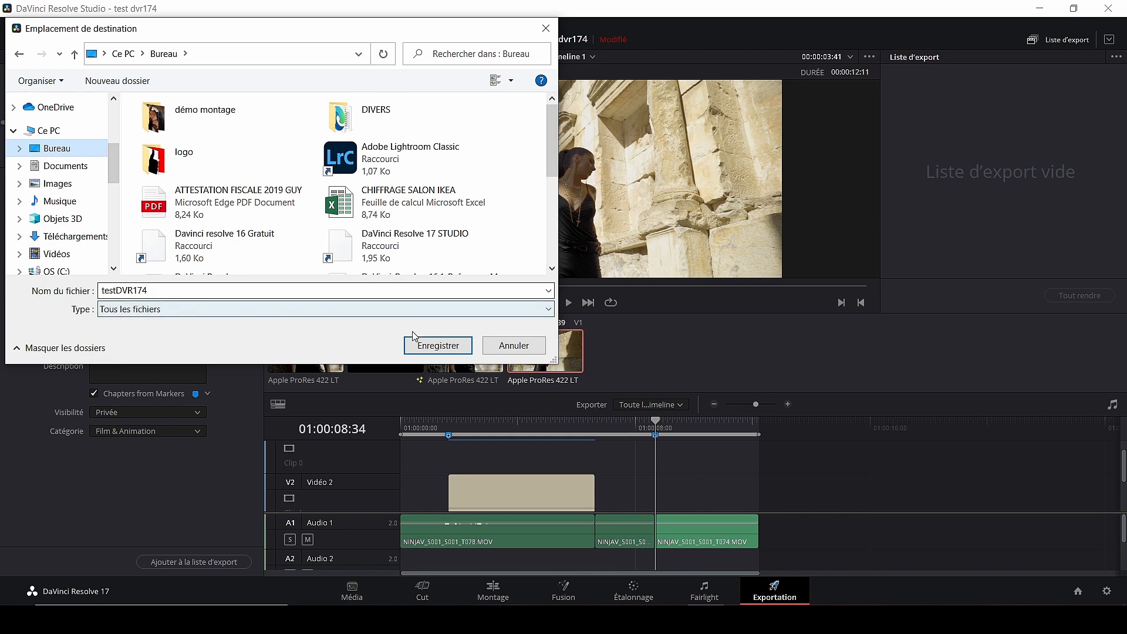
left_click(437, 345)
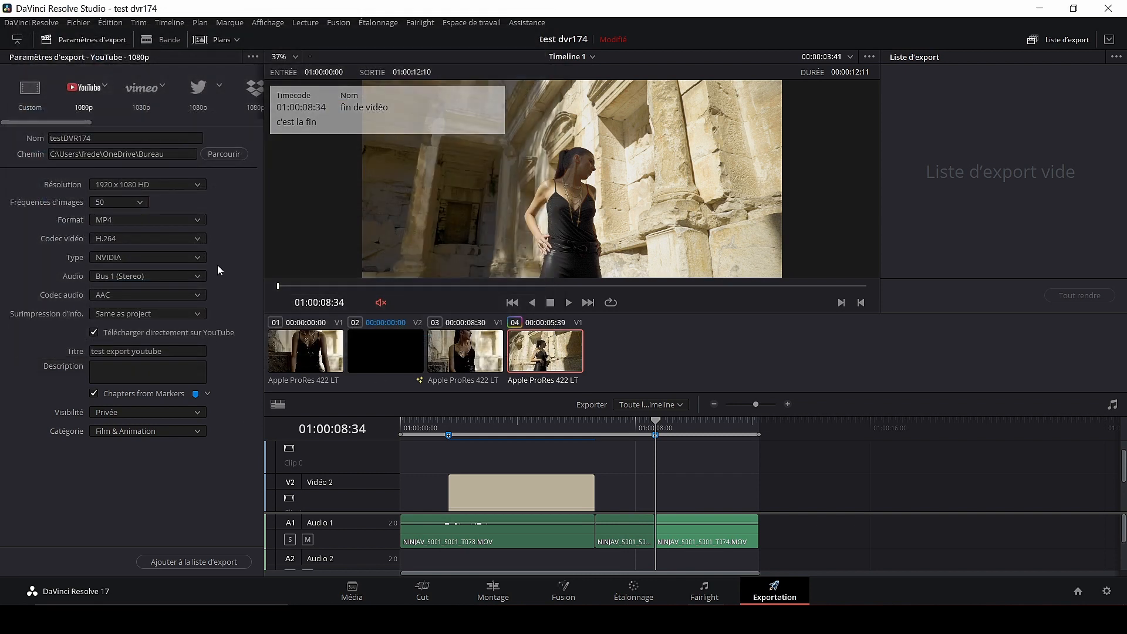
left_click(191, 562)
left_click(1080, 295)
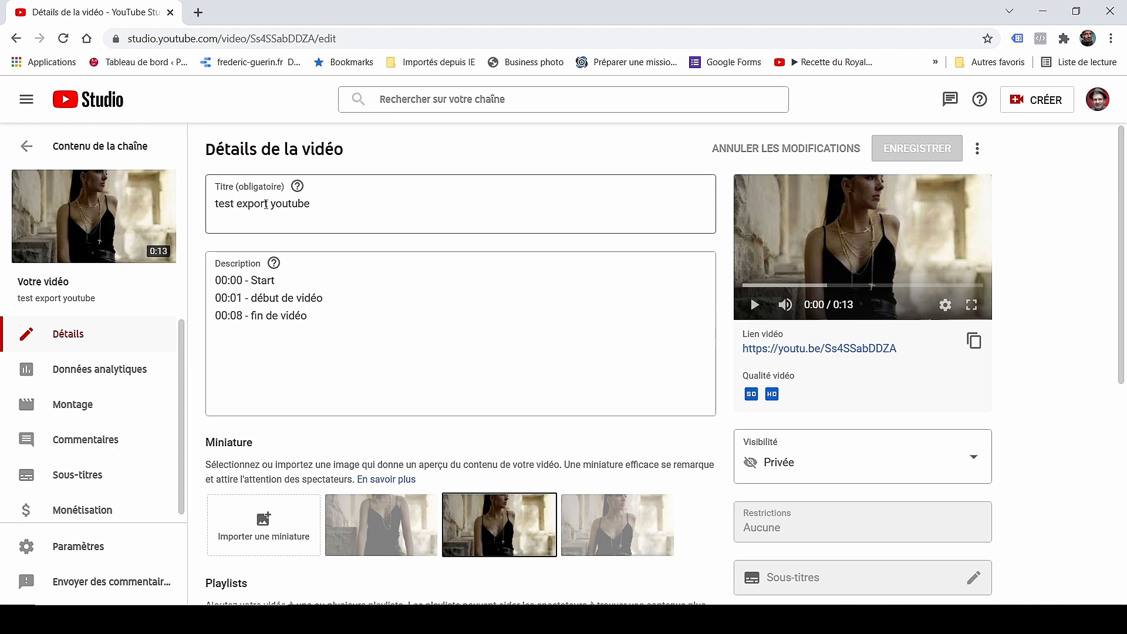
- Open the private video's watch page from YouTube Studio and stop autoplay
left_click(287, 289)
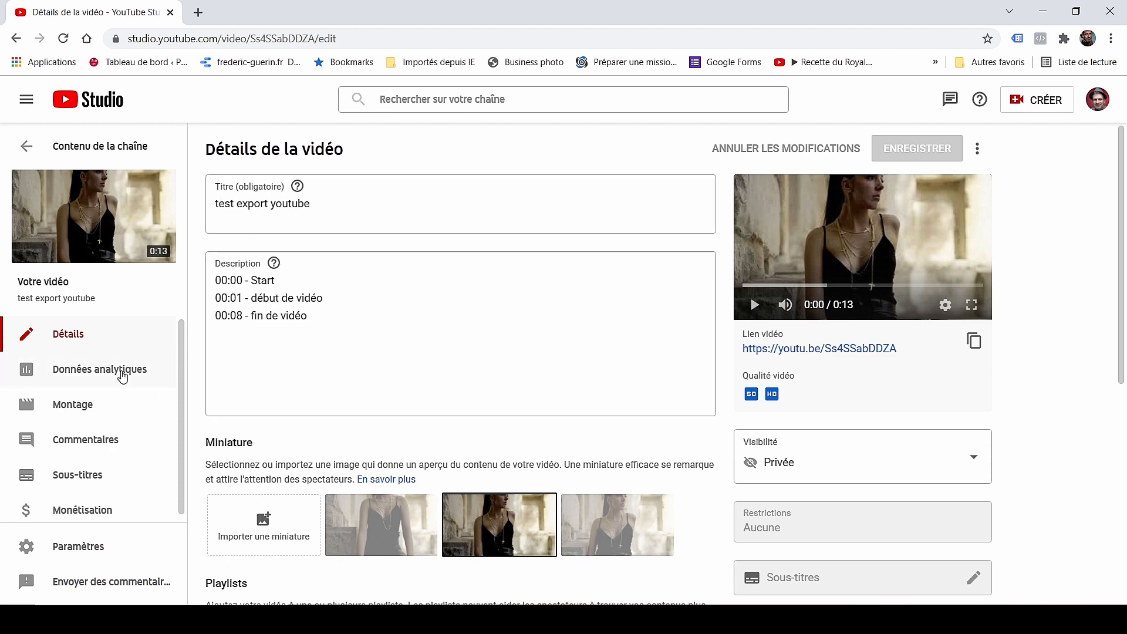
left_click(88, 223)
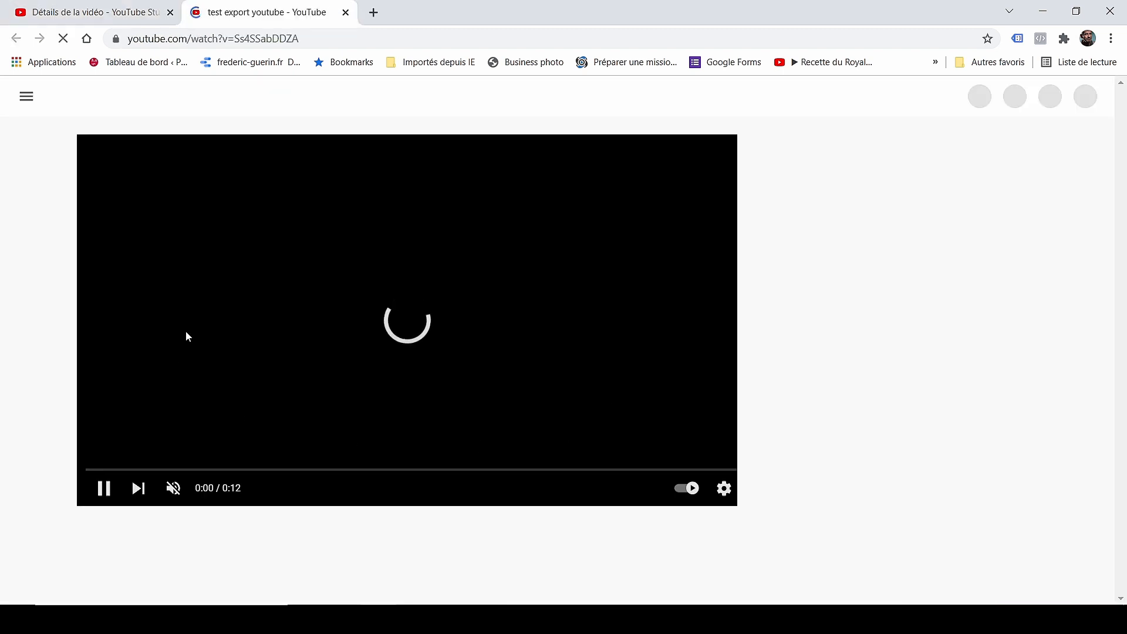
left_click(102, 492)
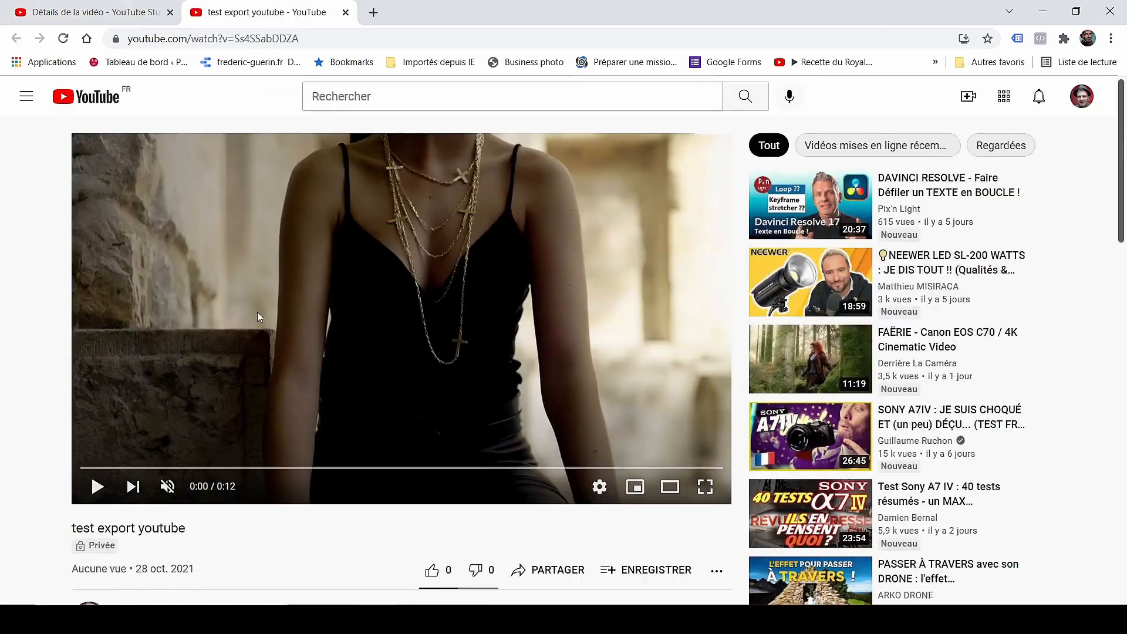
- Test the 00:01 and 00:08 description chapters, then pause playback at 0:10
scroll(162, 317, "down", 6)
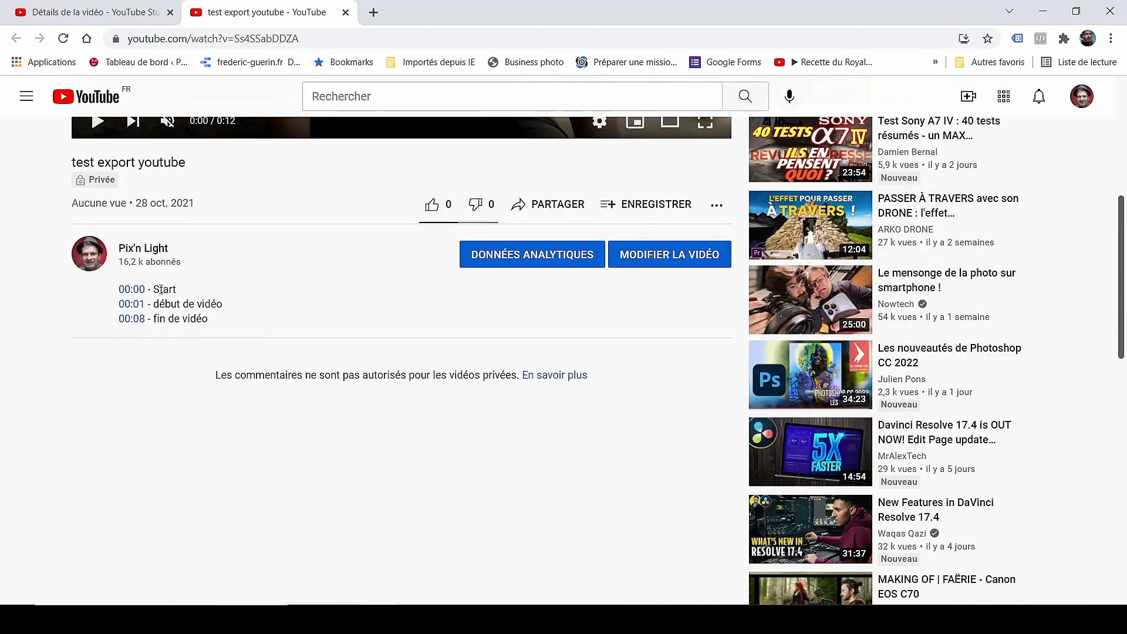
left_click(134, 305)
scroll(153, 362, "down", 5)
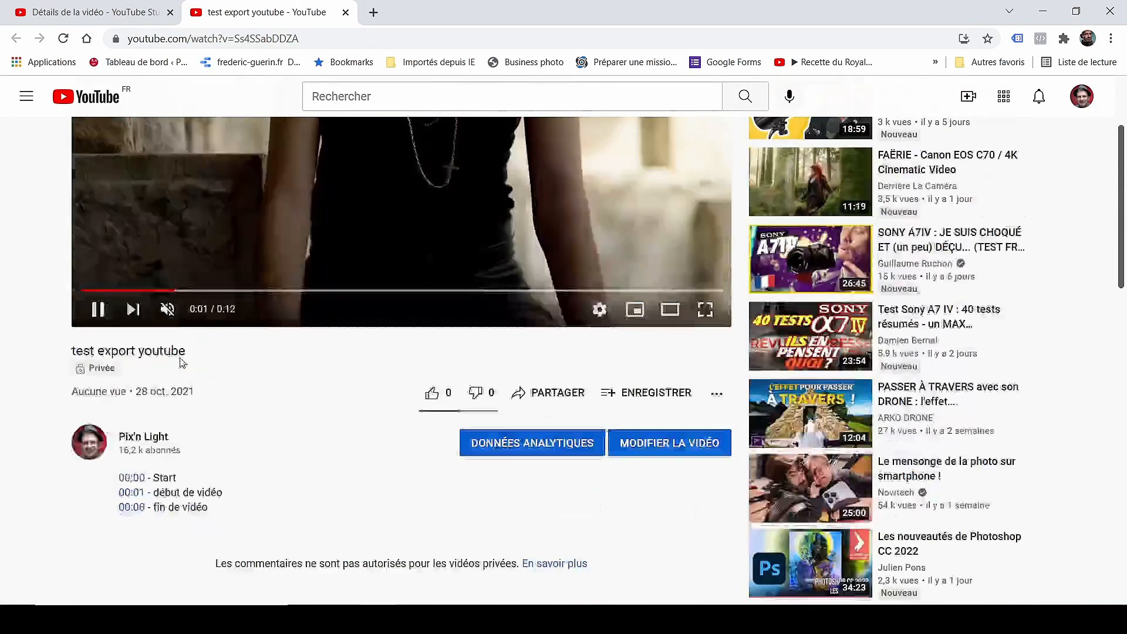
left_click(134, 393)
scroll(203, 344, "down", 5)
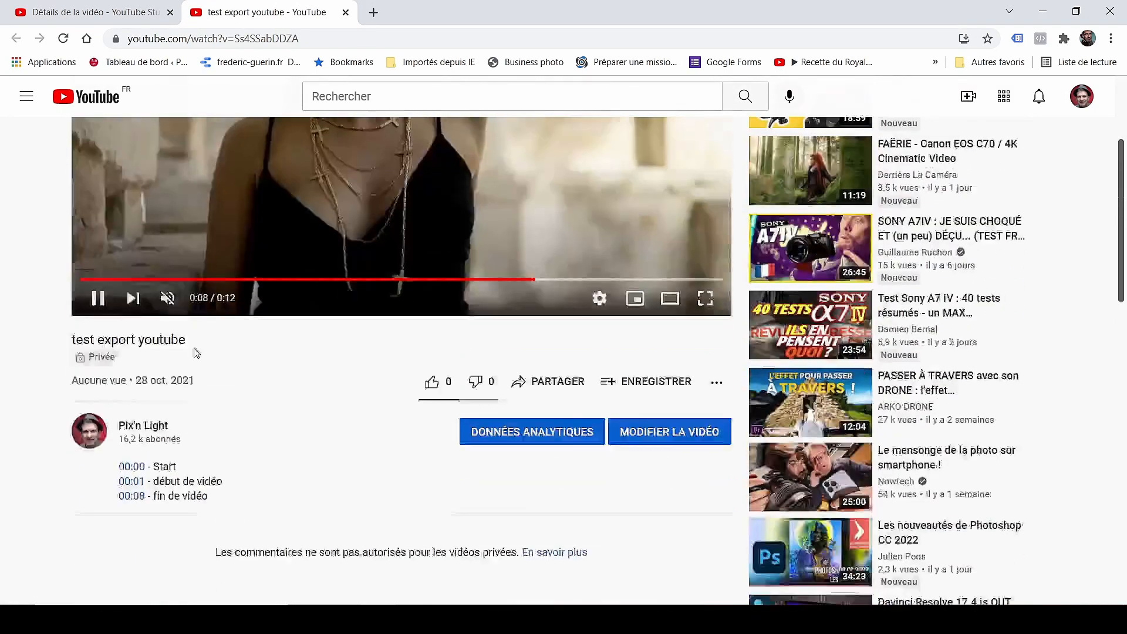
left_click(116, 196)
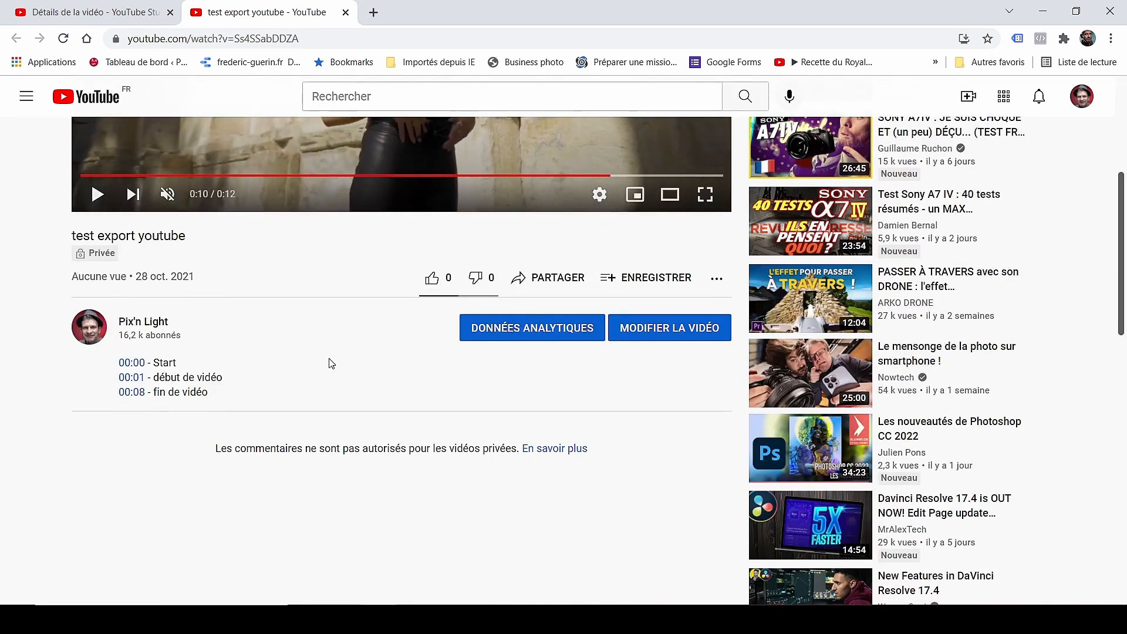